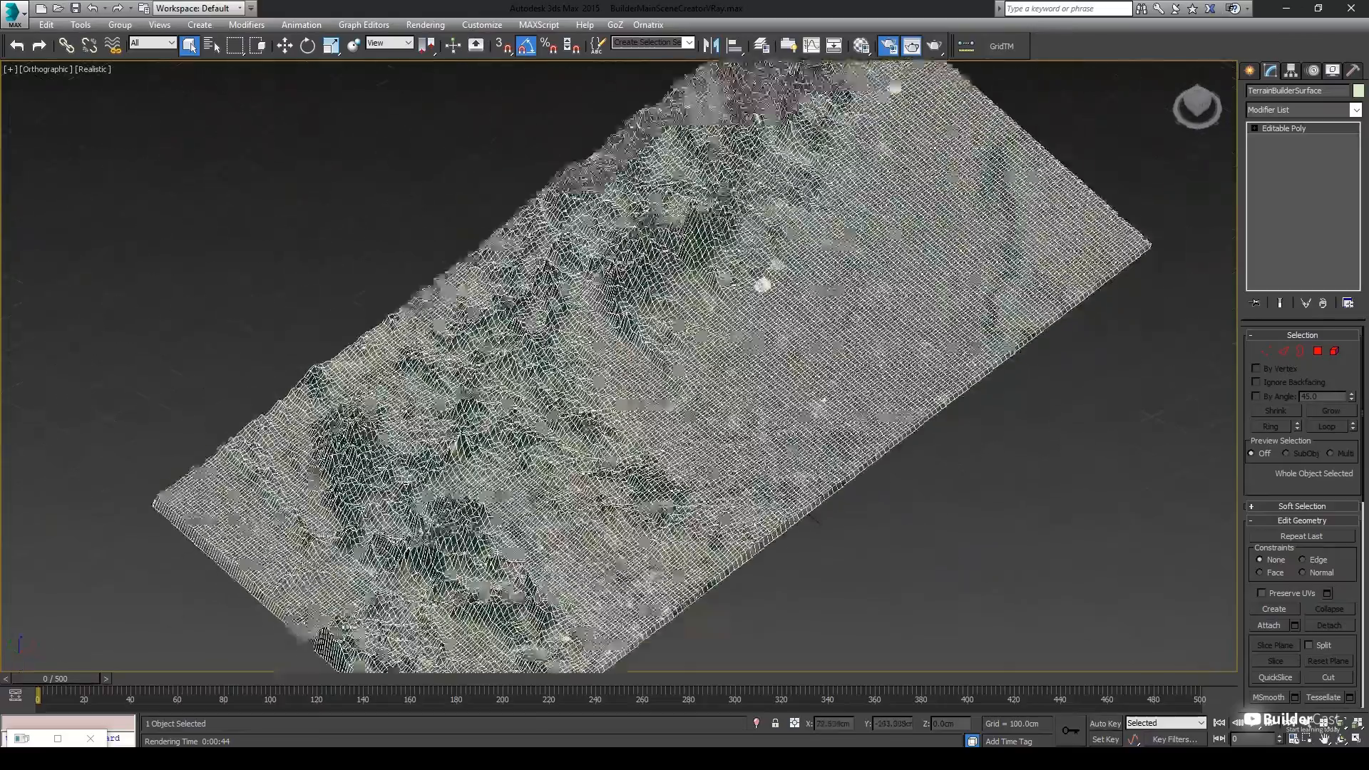
- Extrude the terrain surface's open border straight down to give the terrain block taller side walls
left_click(690, 381)
left_click(1300, 352)
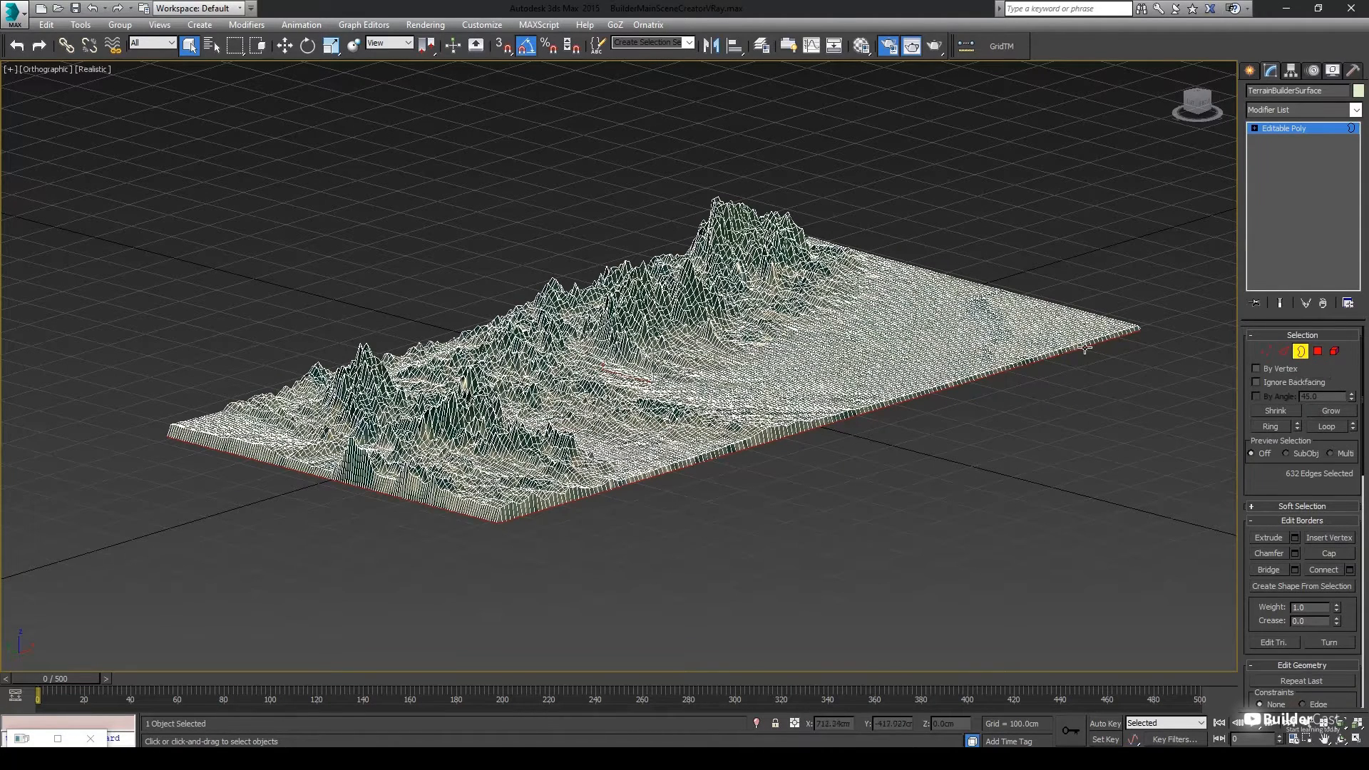
middle_click_drag(773, 387, 660, 322, "alt")
left_click_drag(671, 313, 670, 360, "shift")
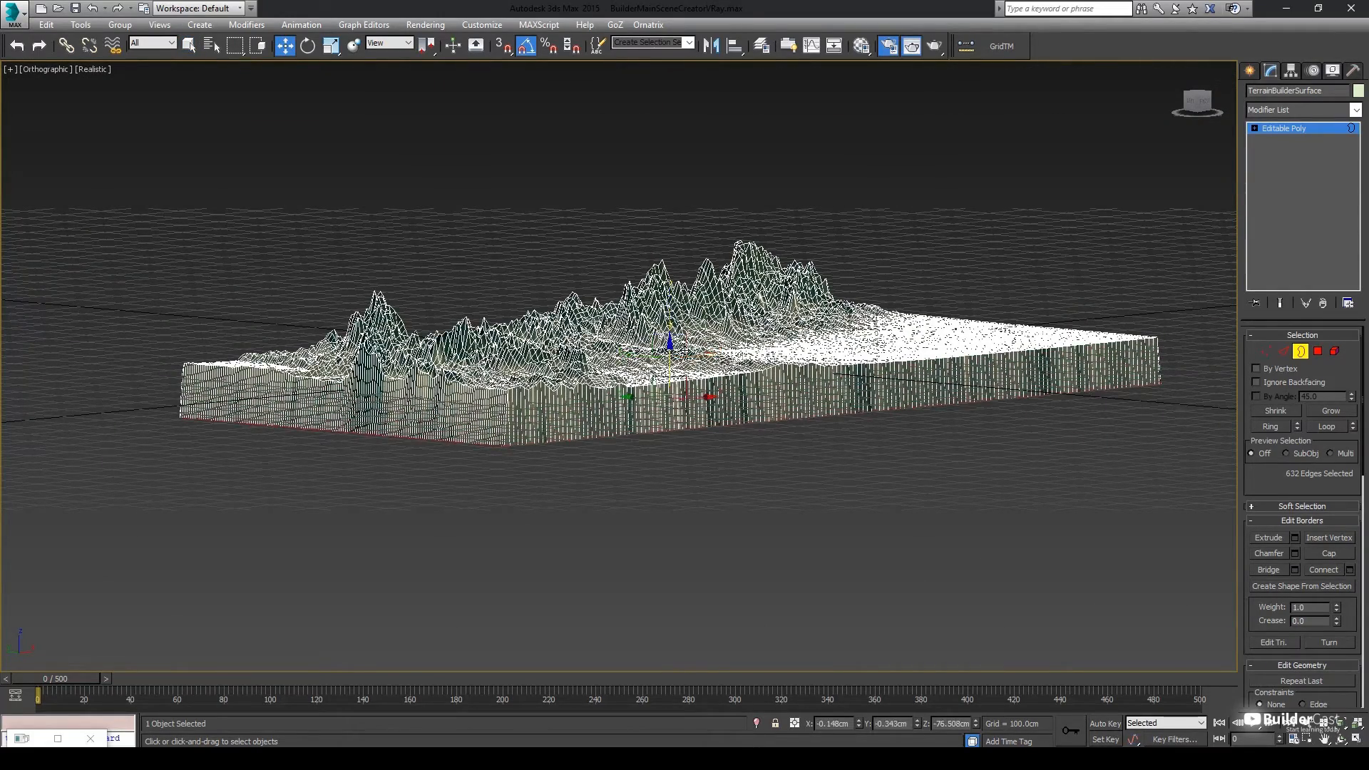
left_click(1298, 353)
middle_click_drag(895, 389, 932, 348, "alt")
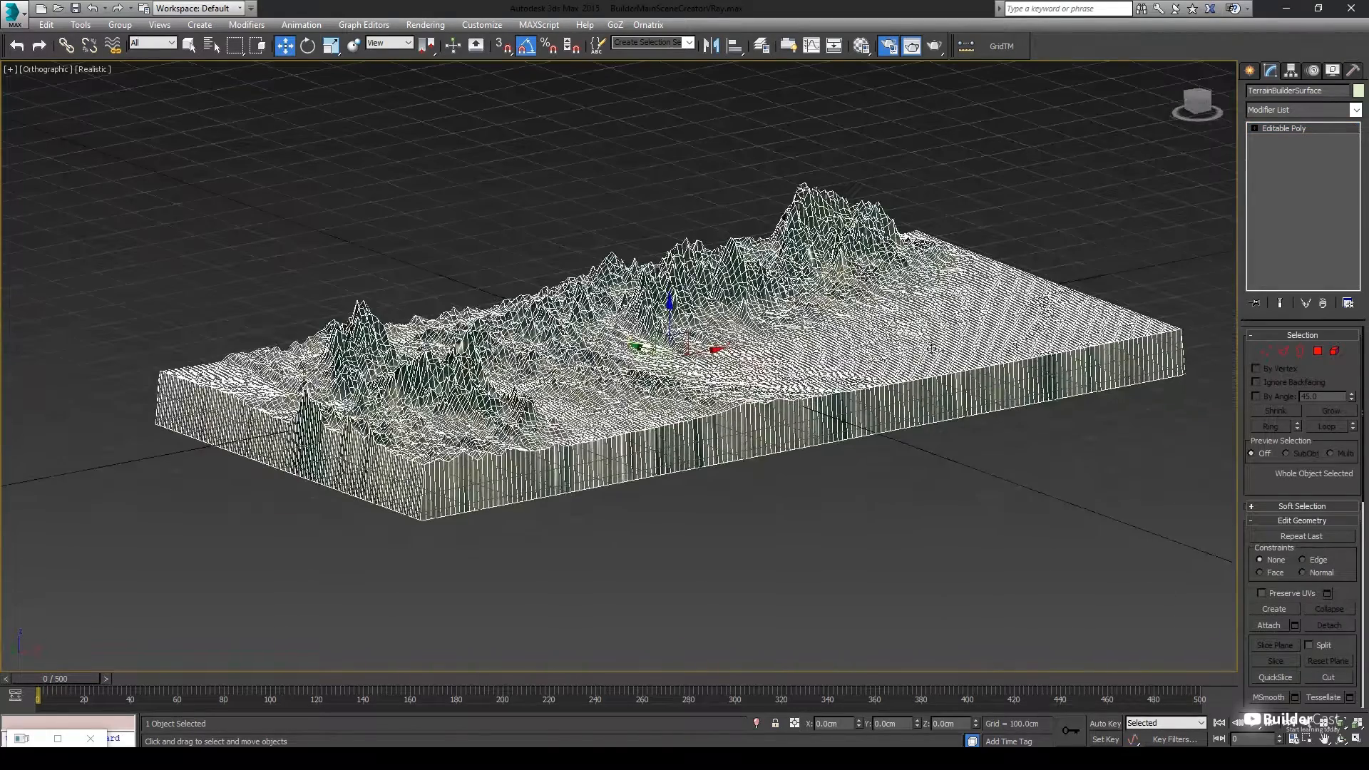
- Align only the terrain's pivot to the minimum Z of the terrain mesh
left_click(1292, 70)
left_click(1302, 161)
key("alt+a")
left_click(707, 356)
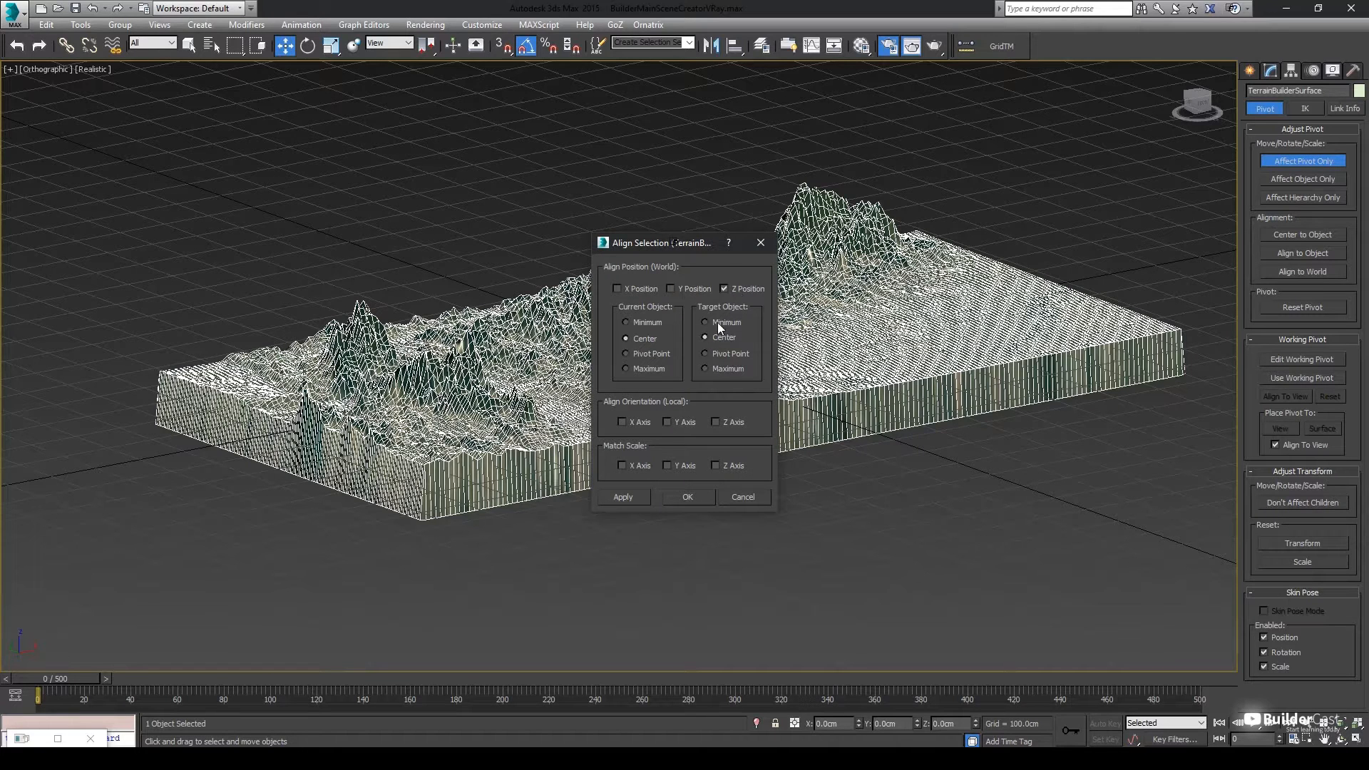
left_click(689, 497)
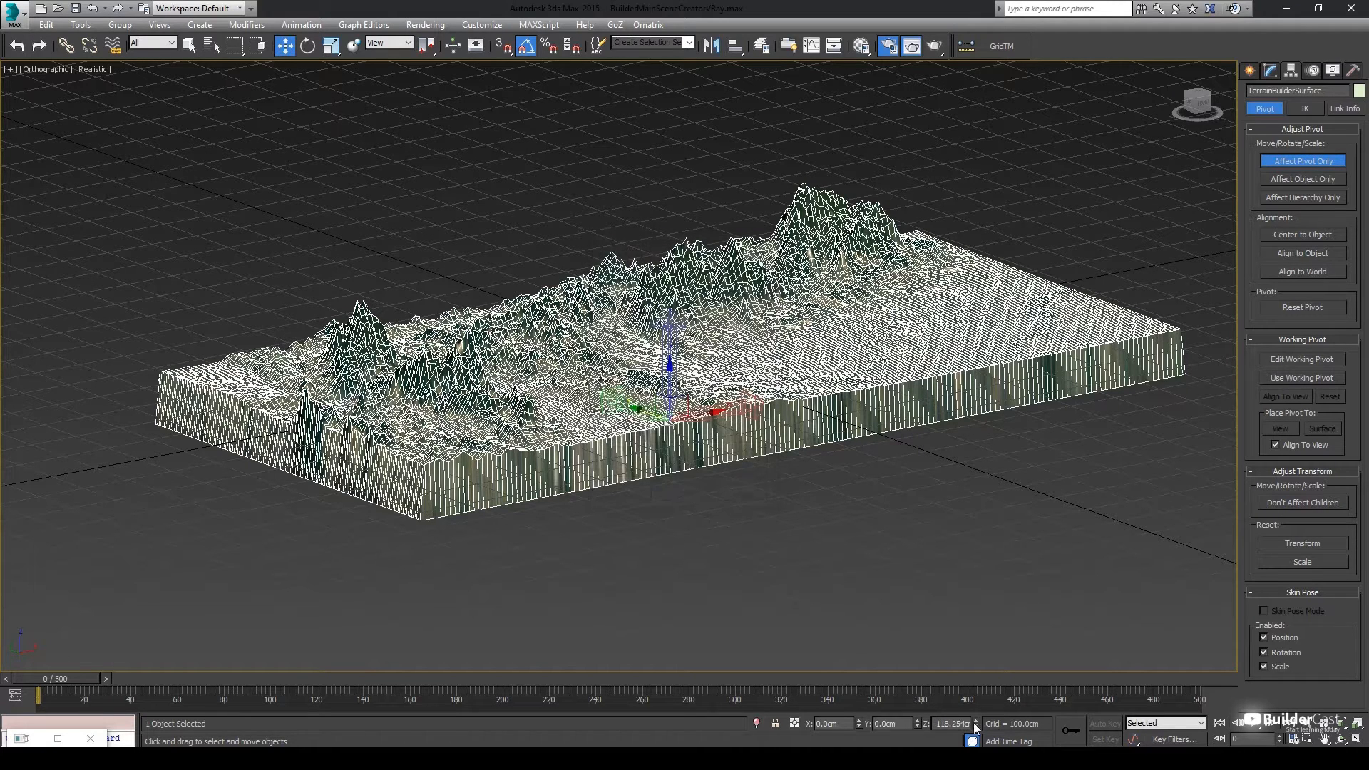
- Set the terrain pivot's Z position to 0, and realign the pivot to the mesh's minimum Z
type("0")
key("Return")
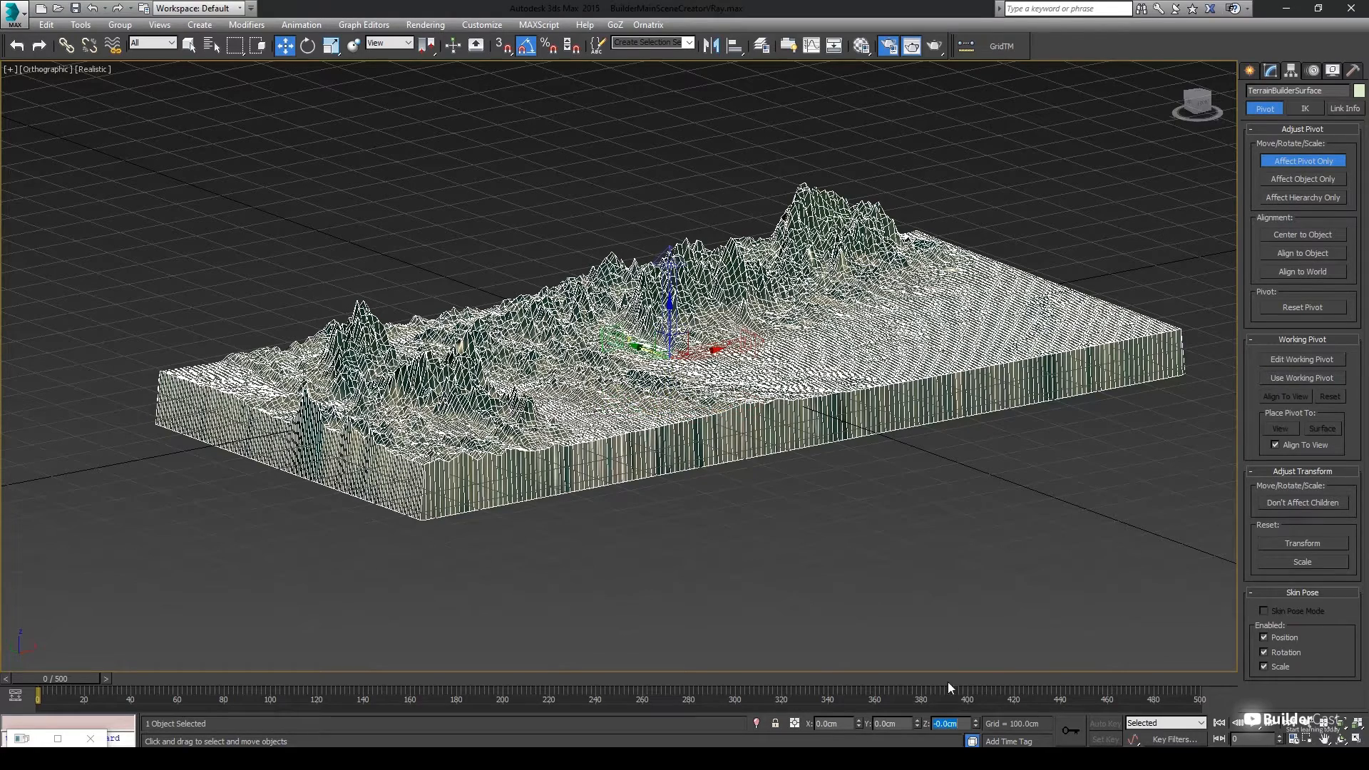
middle_click_drag(834, 458, 790, 475, "alt")
key("alt+a")
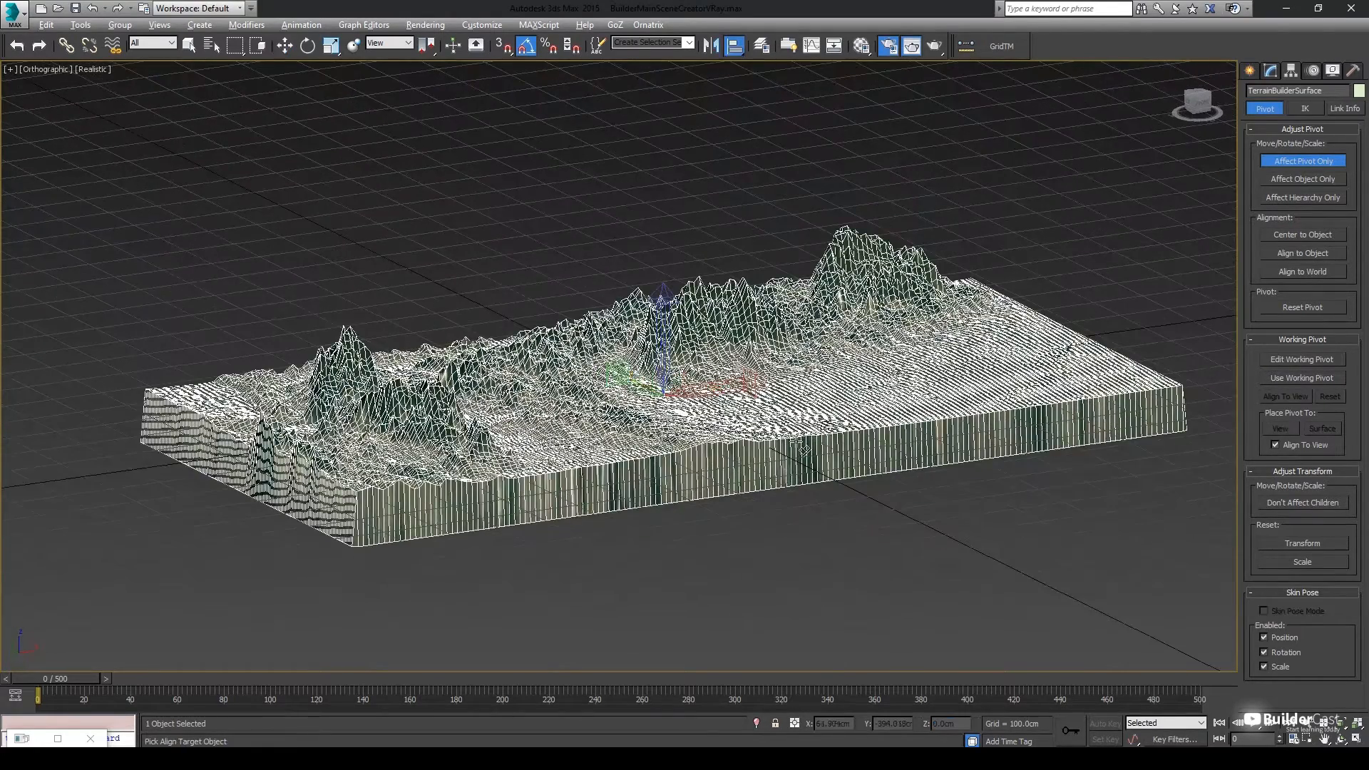
left_click(816, 447)
left_click(706, 495)
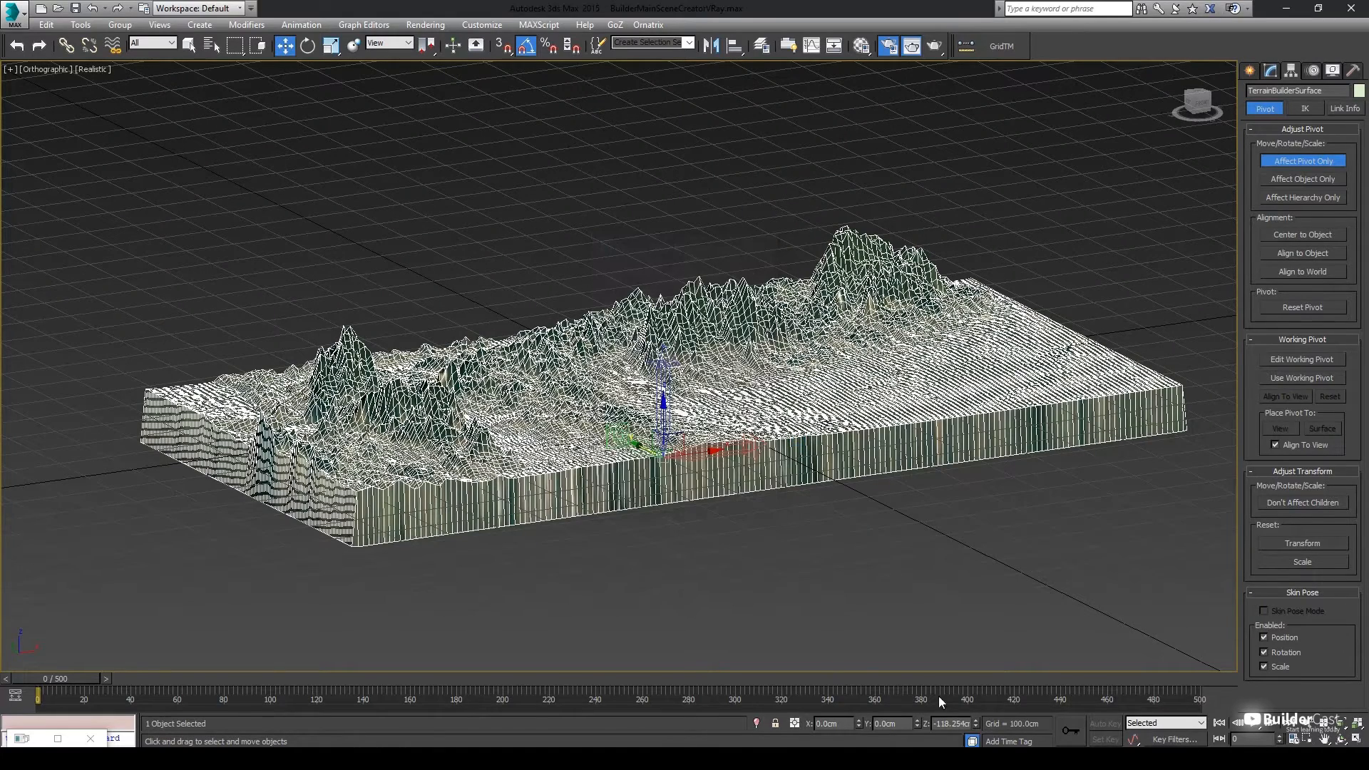
- Finish the pivot adjustment, set the terrain's Z position to 0 and deselect it
left_click(1292, 162)
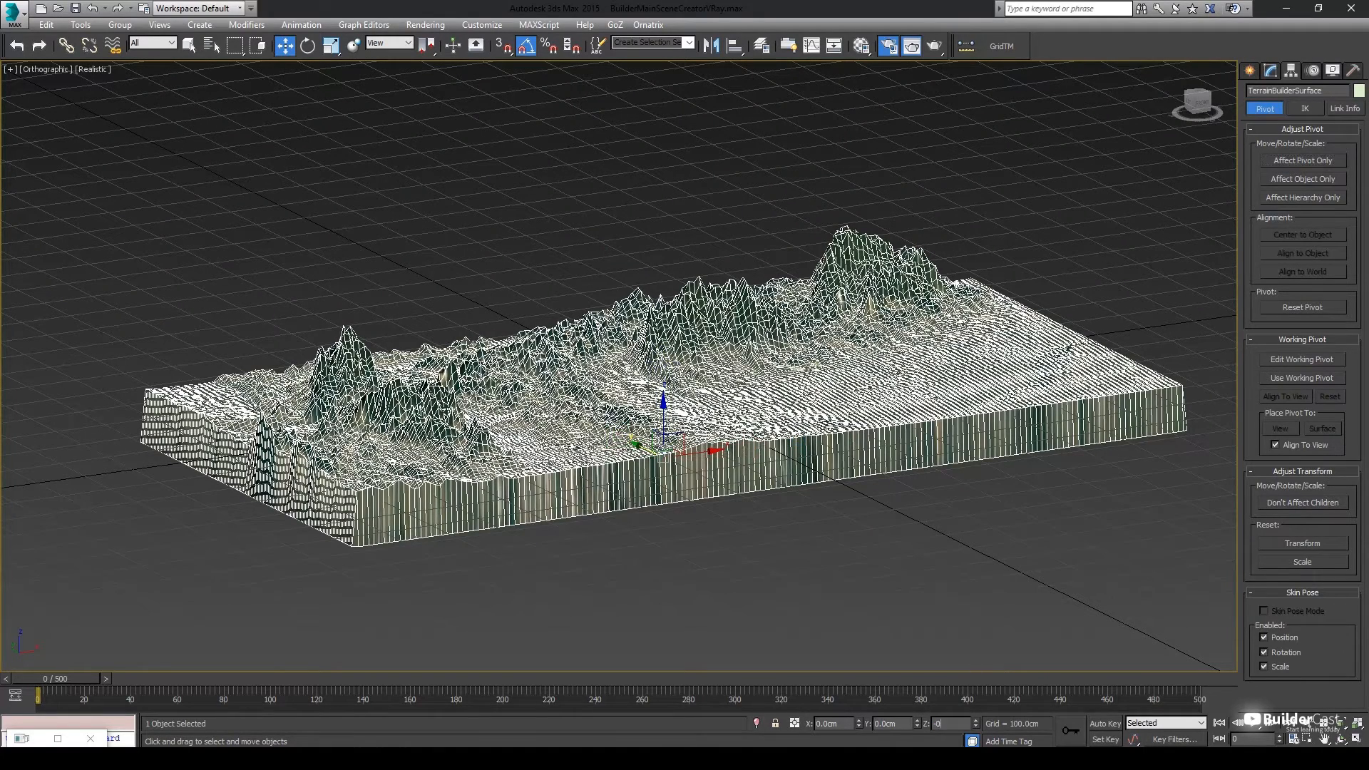
type("0")
key("Return")
left_click(814, 478)
- Create a base box slightly larger than the terrain in top view, about 867 cm long, 1761 cm wide and 30 cm high
middle_click_drag(670, 391, 948, 409, "alt")
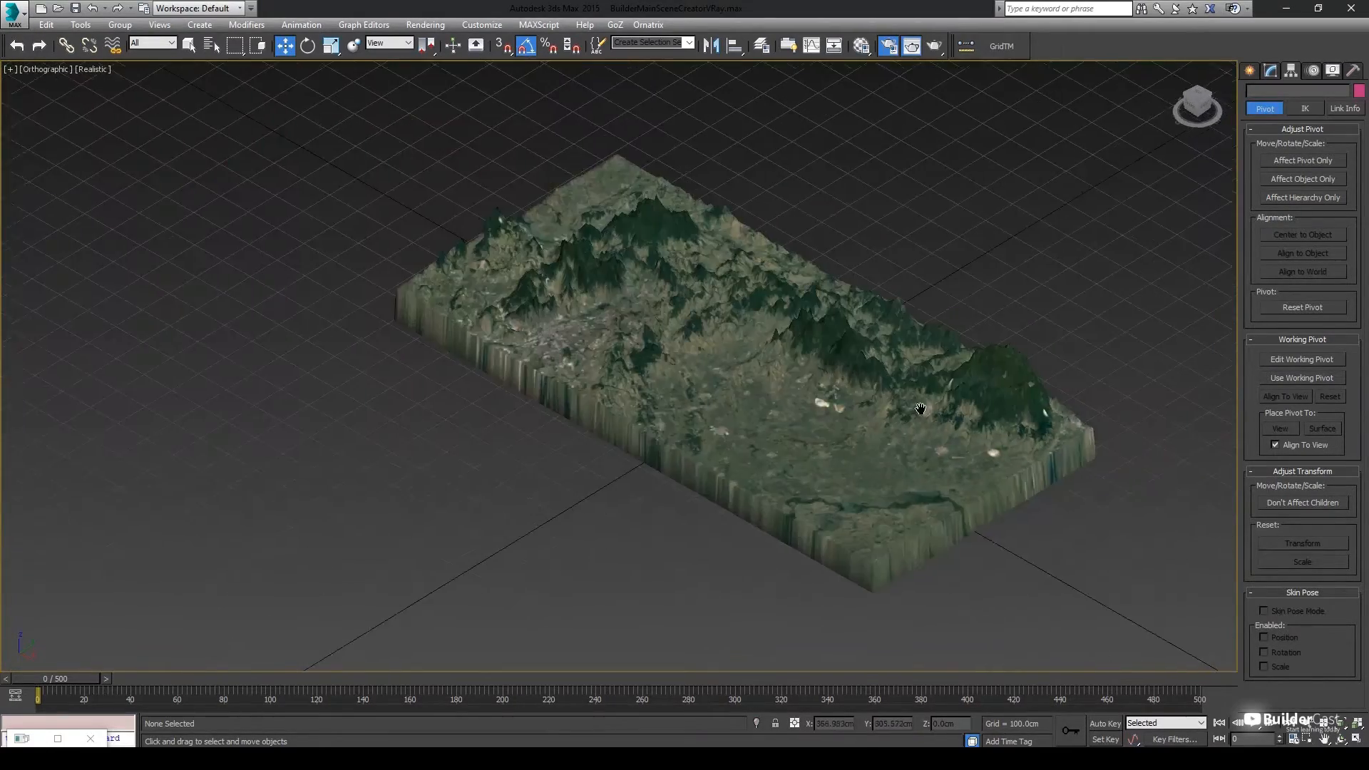
key("t")
scroll(920, 399, "down", 5)
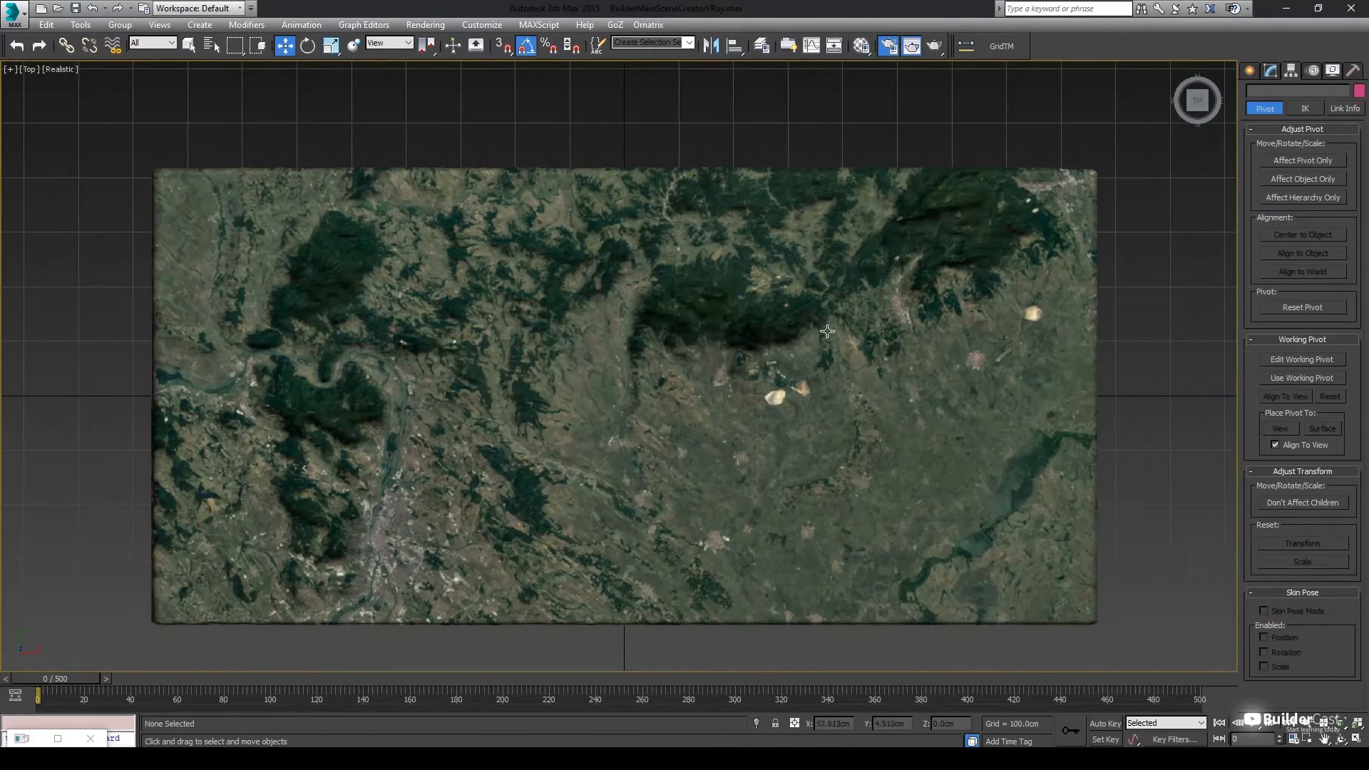
left_click(1249, 70)
left_click(1275, 162)
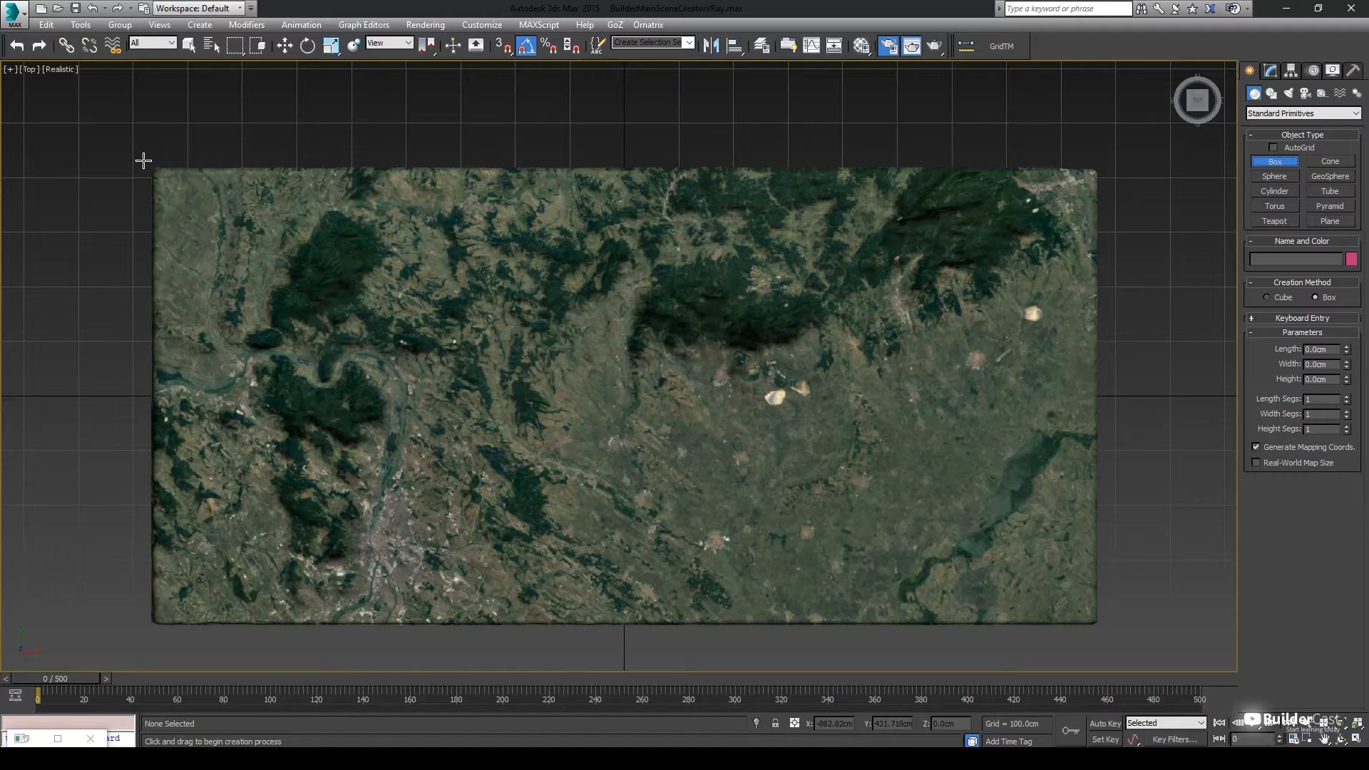
left_click_drag(149, 168, 1051, 566)
left_click_drag(1098, 625, 1104, 633)
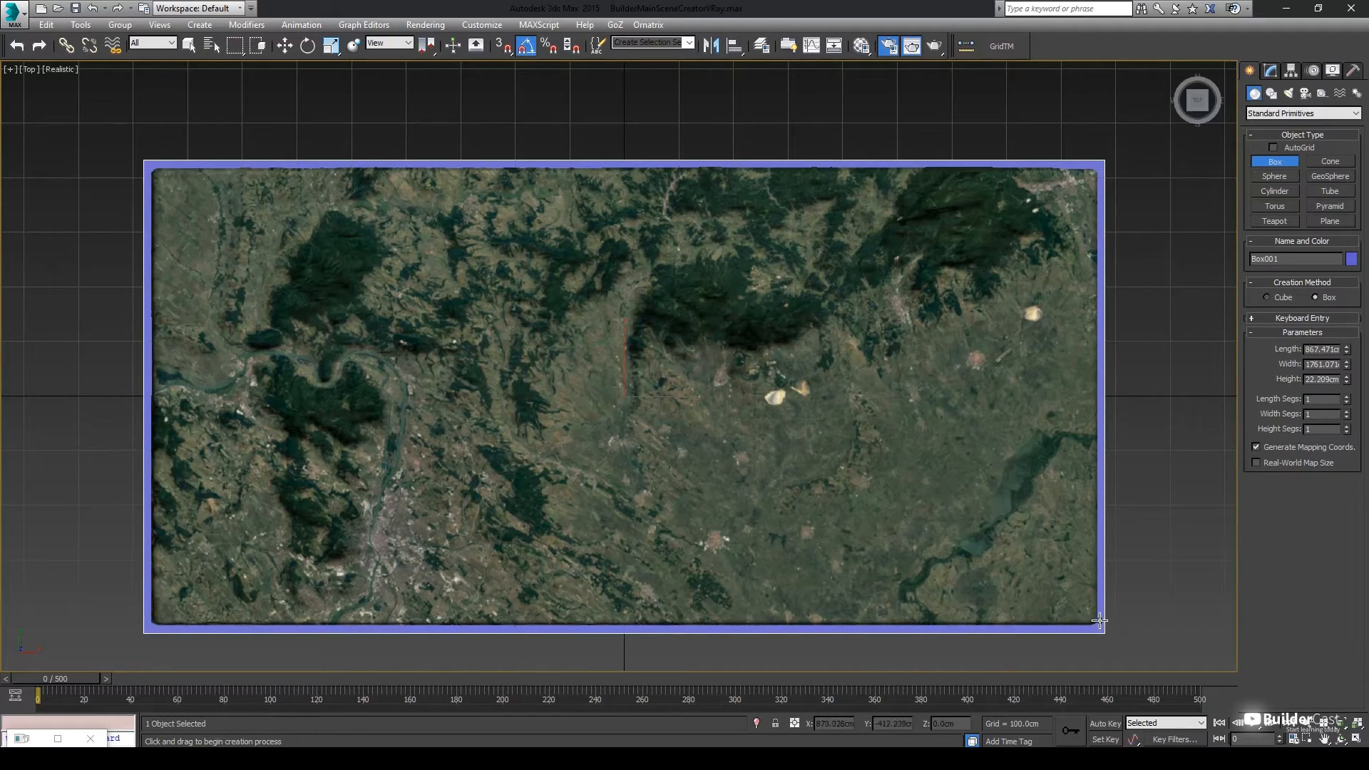
middle_click_drag(697, 458, 733, 357, "alt")
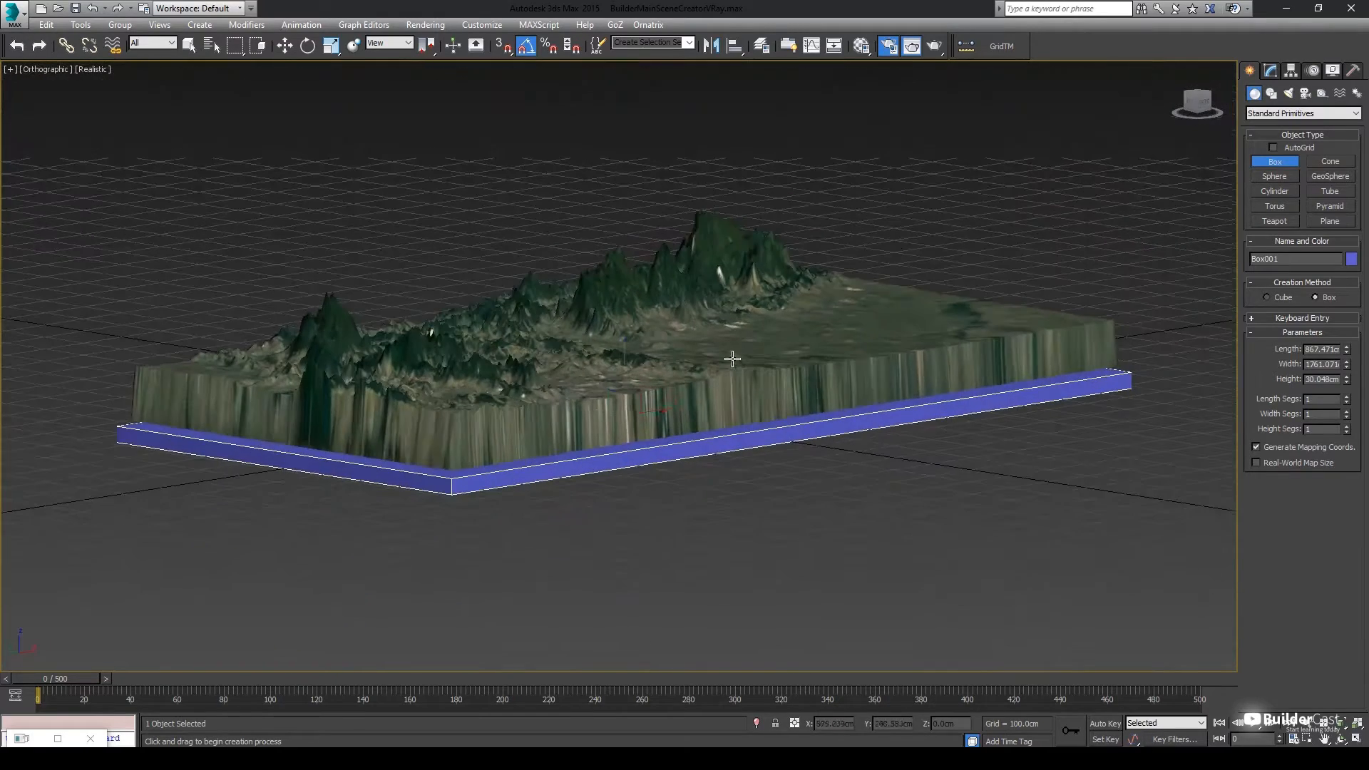
right_click(734, 358)
- Raise the base box's height to about 68.8 cm and convert it to an editable poly
left_click(1271, 71)
left_click_drag(1348, 385, 1322, 295)
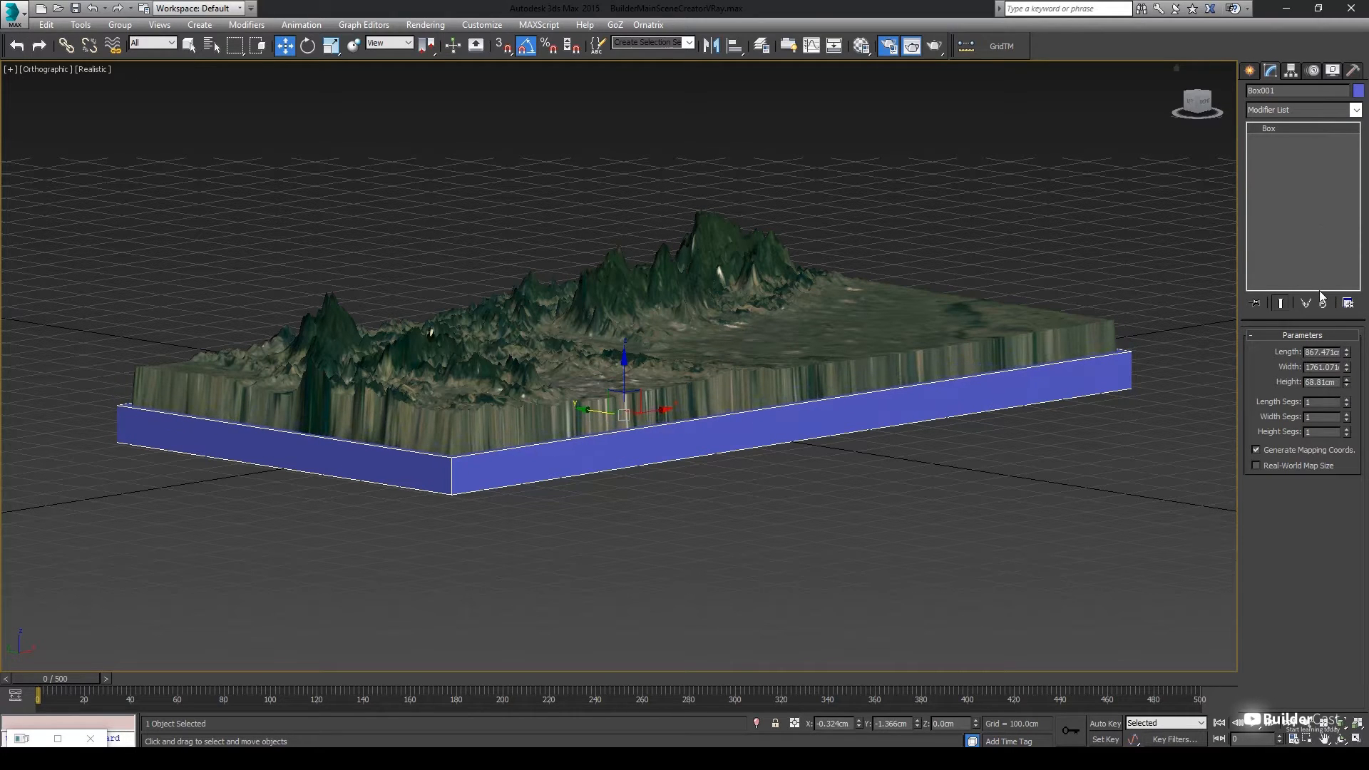
right_click(714, 422)
mouse_move(816, 568)
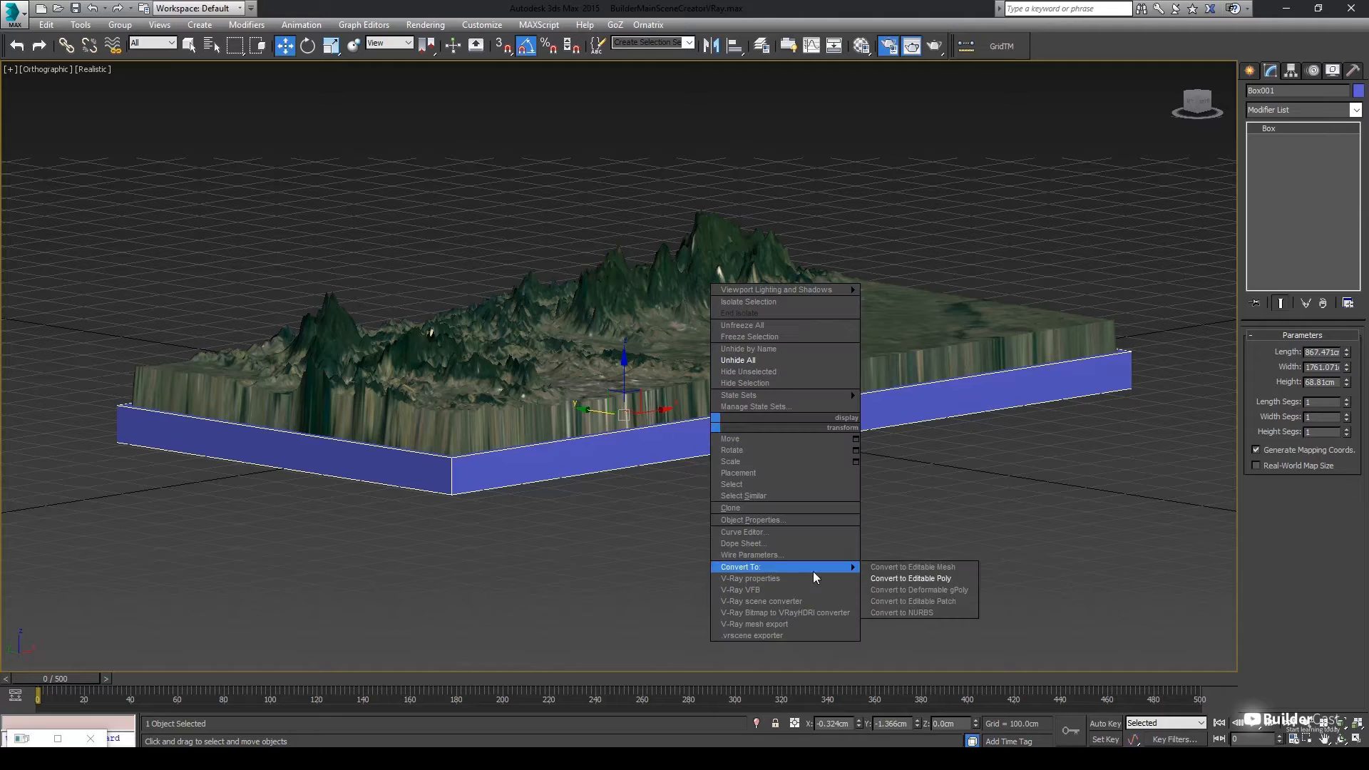
left_click(896, 578)
- Chamfer the base box's four vertical corner edges by about 25.2 cm with several segments for rounded corners
key("2")
left_click(451, 477)
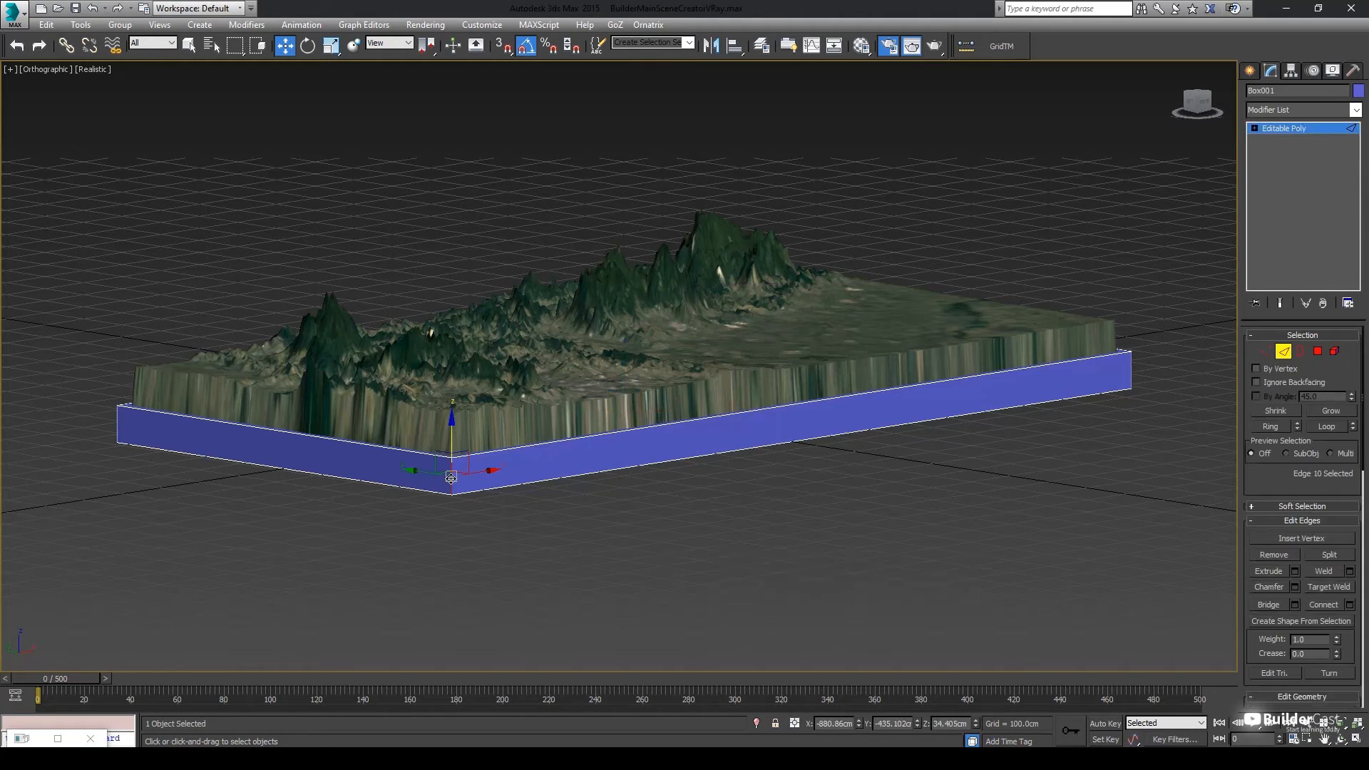
left_click(1294, 587)
scroll(1093, 402, "up", 6)
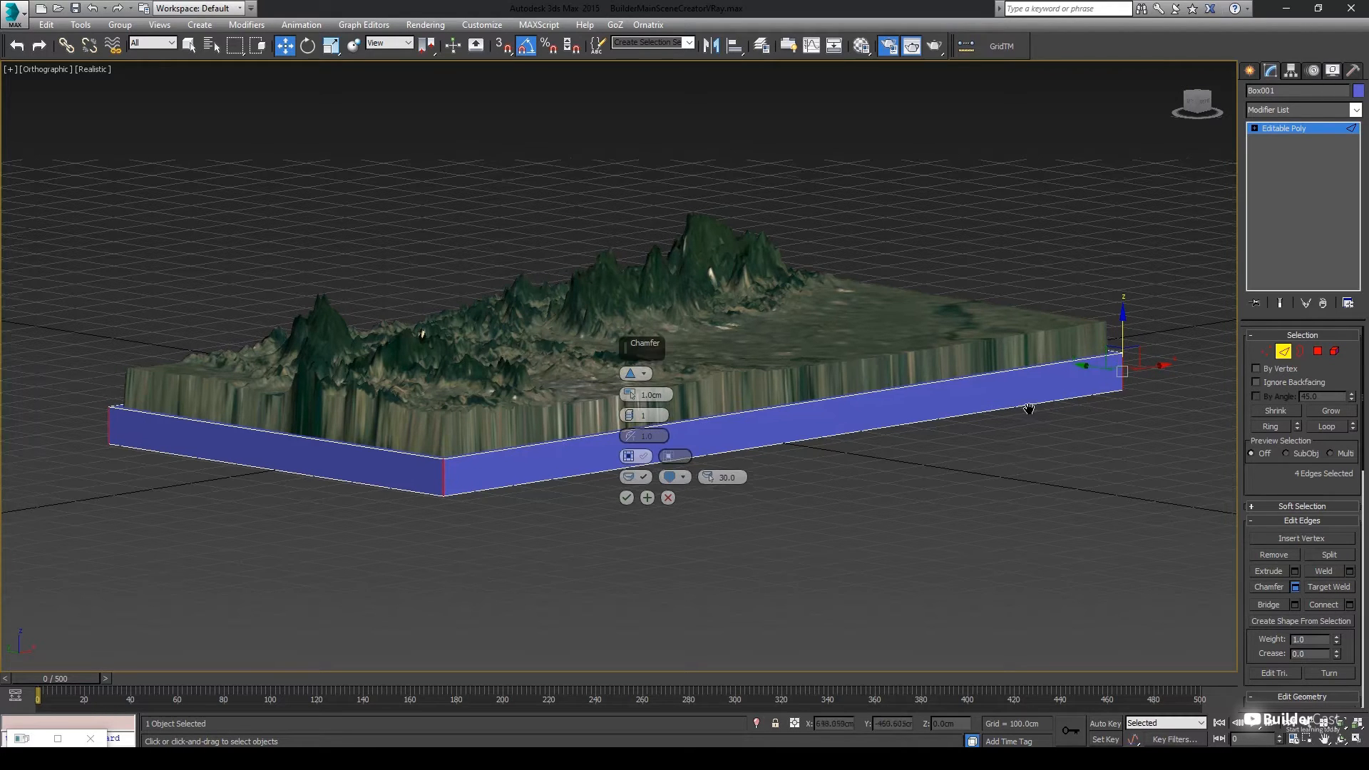
scroll(820, 241, "up", 3)
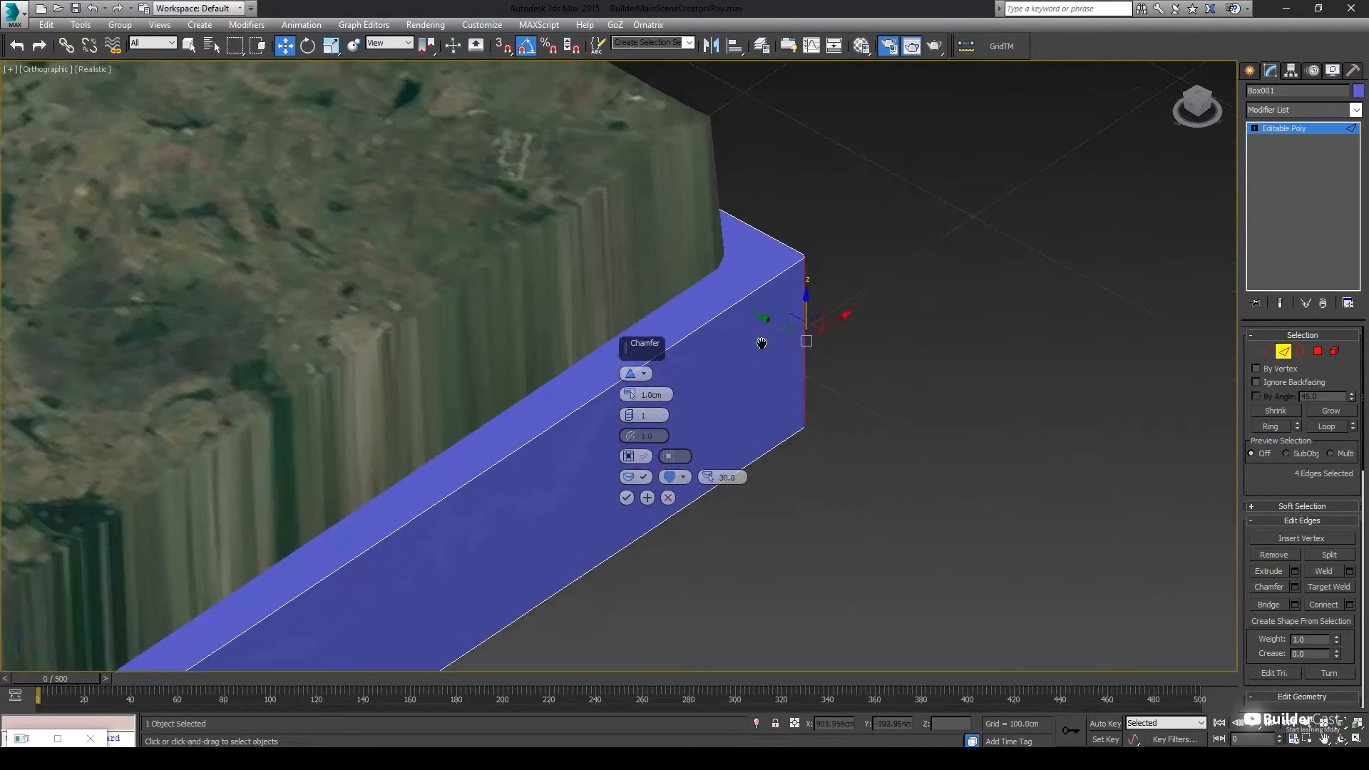
left_click_drag(629, 394, 643, 330)
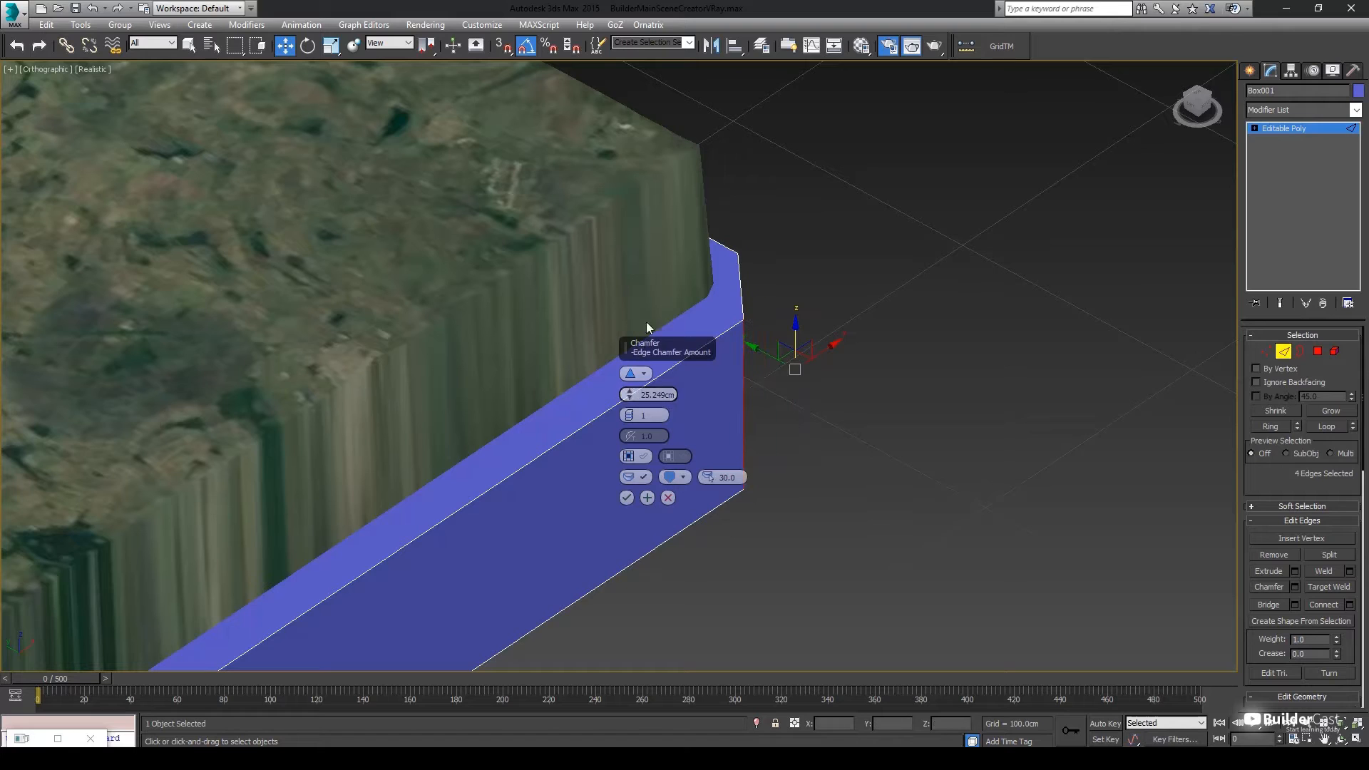
left_click_drag(630, 420, 630, 411)
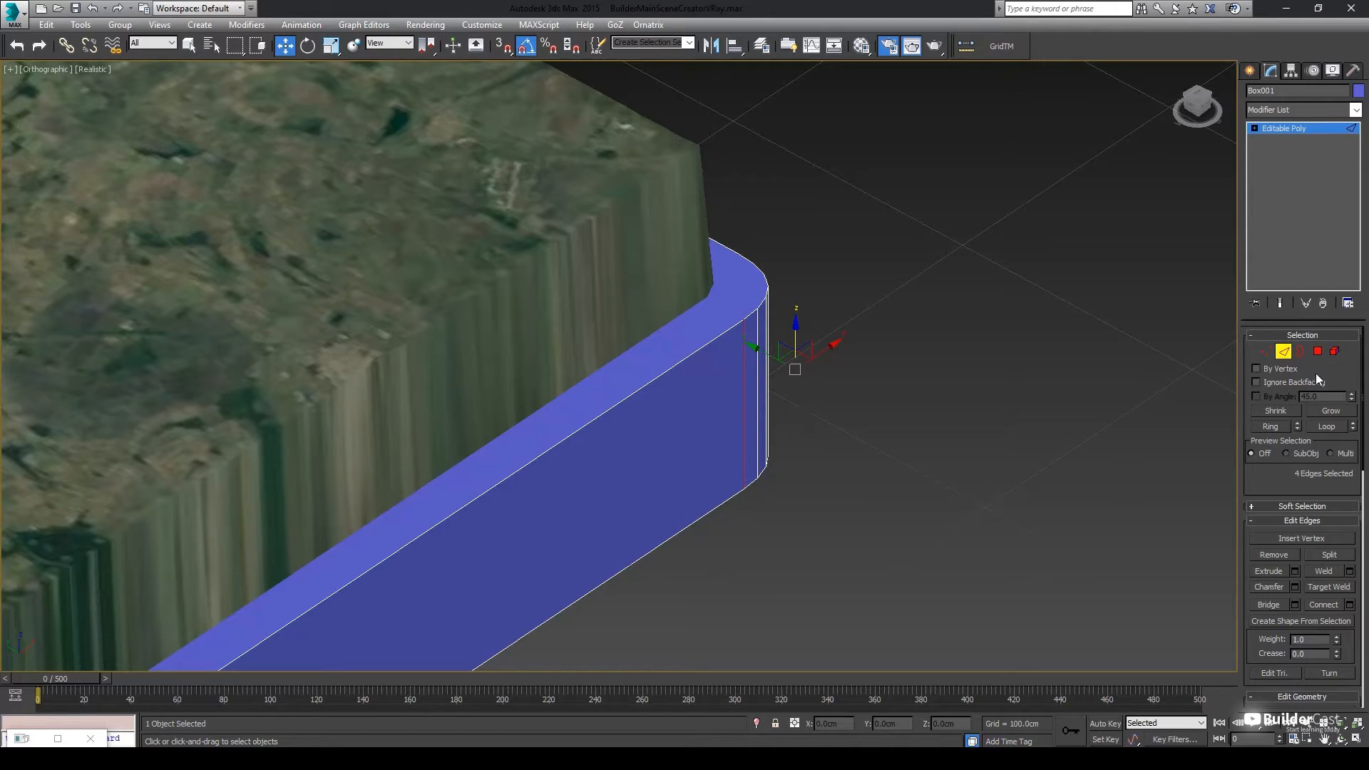
left_click(1284, 351)
- Assign the 07 - Default material to the base box and set its ambient and diffuse color to RGB 114, 111, 75
key("z")
key("m")
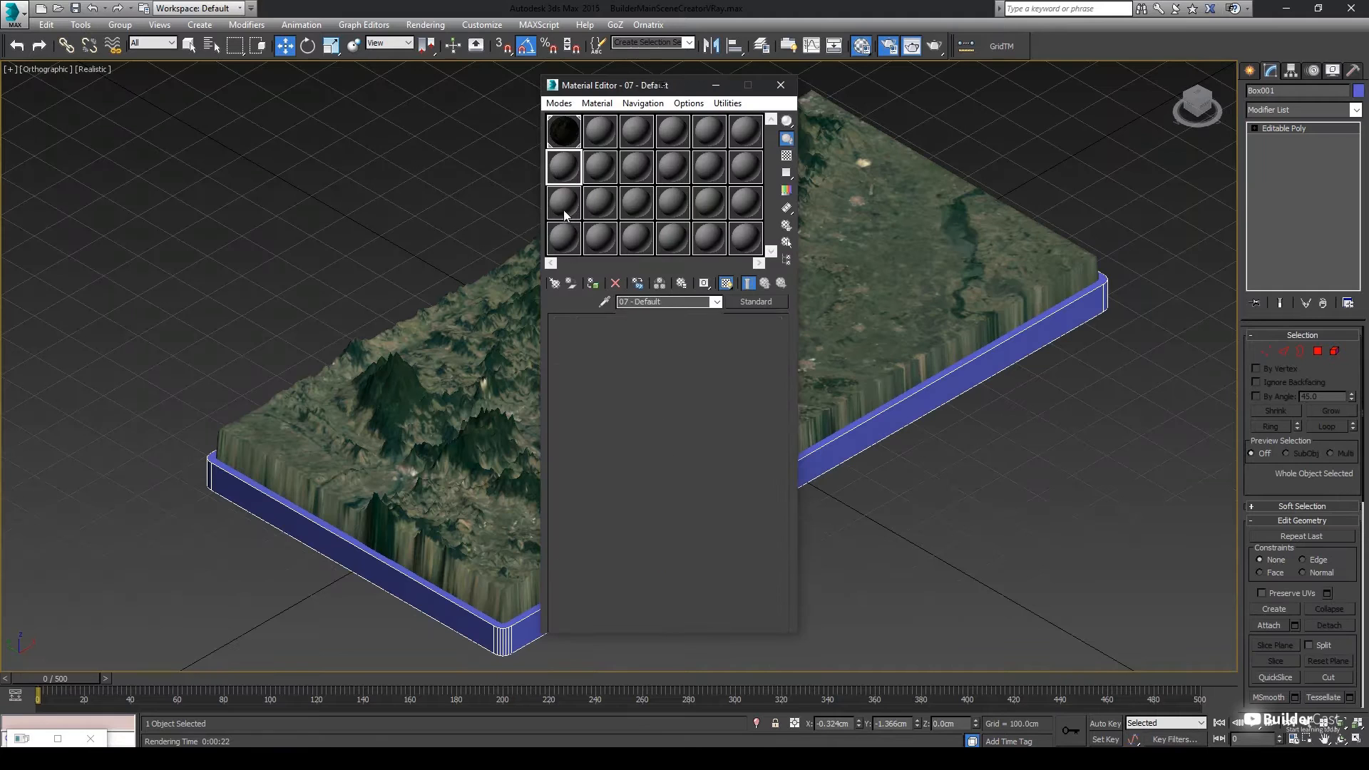
left_click_drag(598, 87, 986, 104)
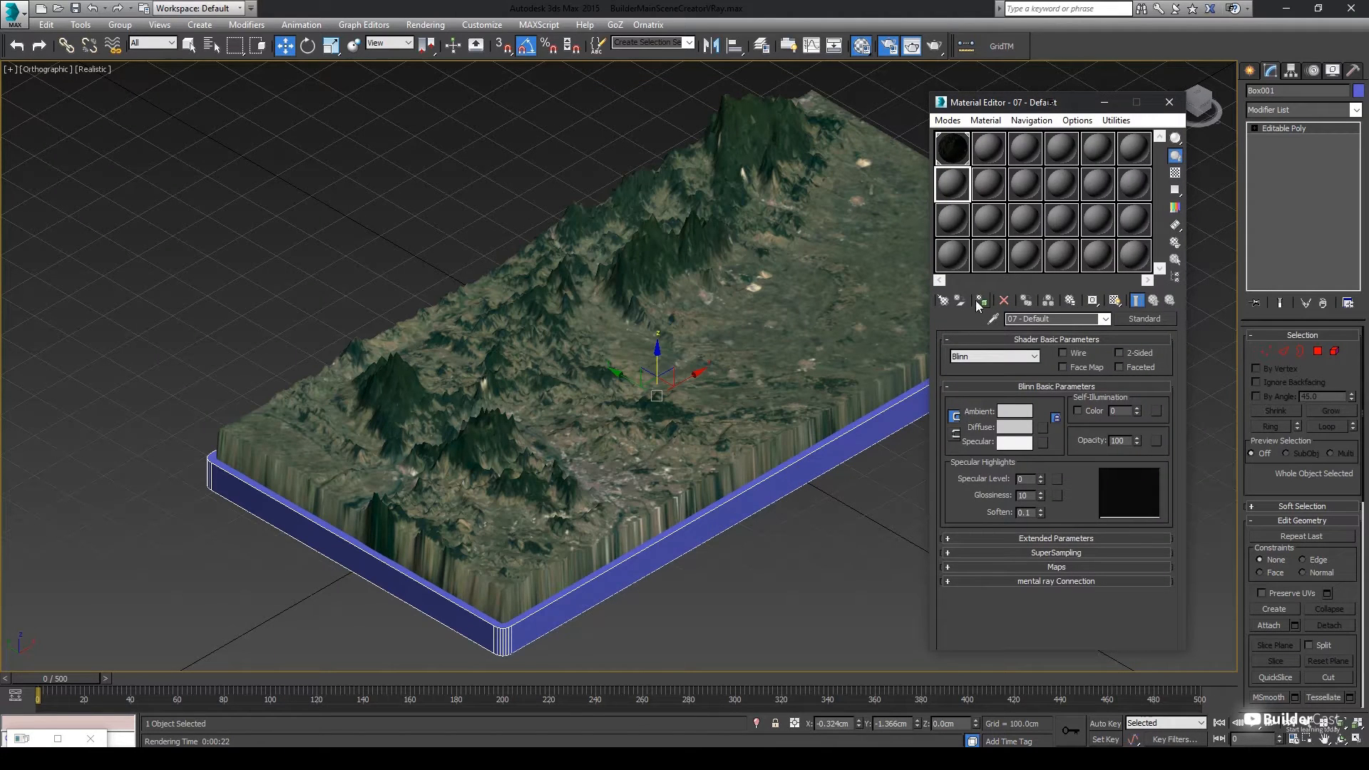
left_click(981, 301)
left_click(1014, 412)
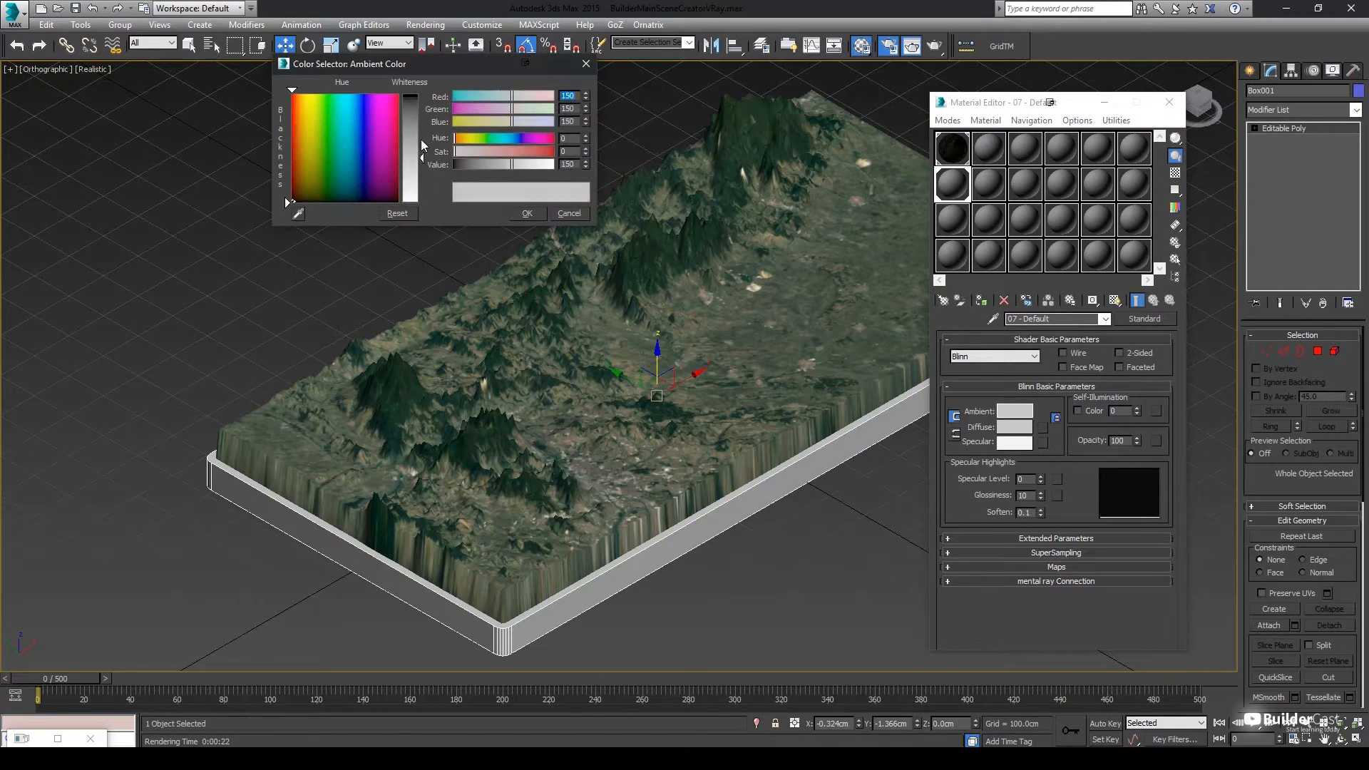
left_click(309, 183)
left_click(416, 127)
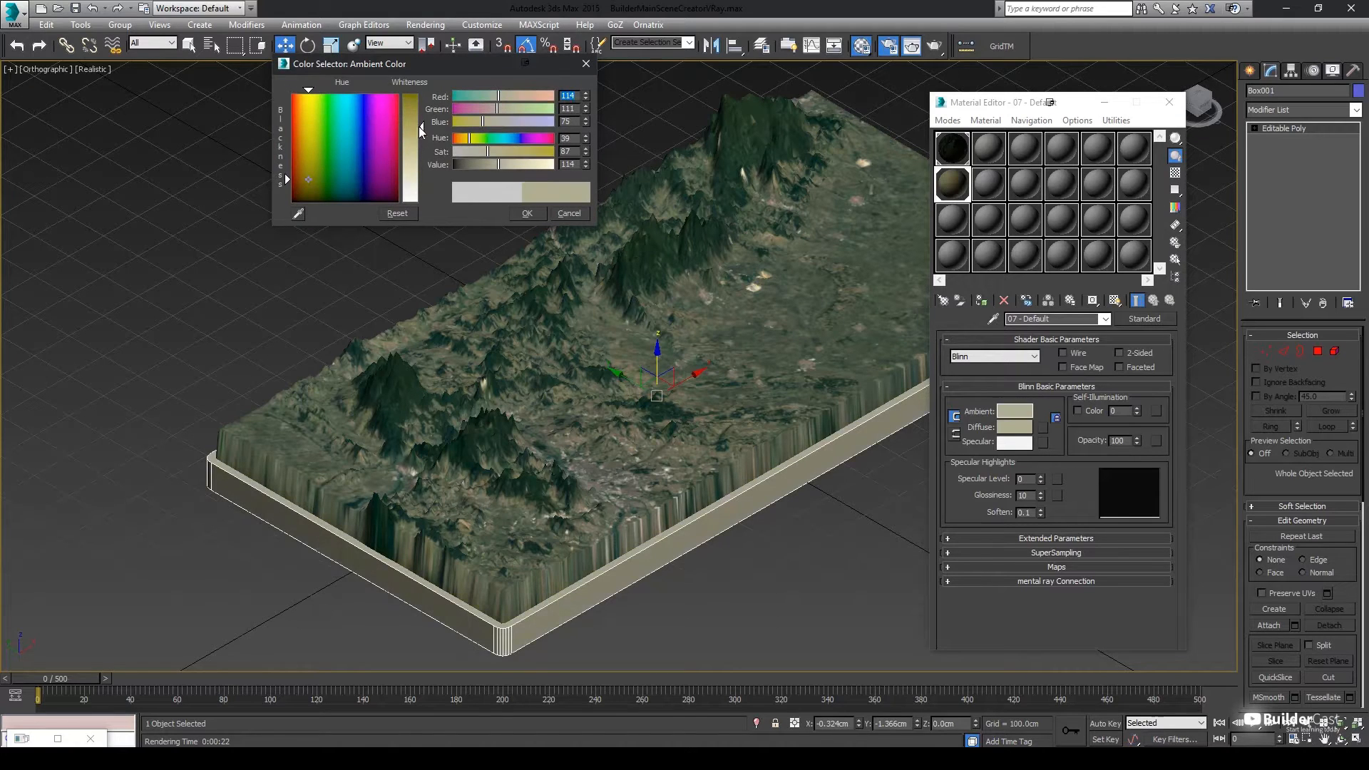
left_click(528, 216)
left_click(1167, 103)
- Keep only the City Builder window open beside the terrain and load its PIN MAPS category
left_click(855, 514)
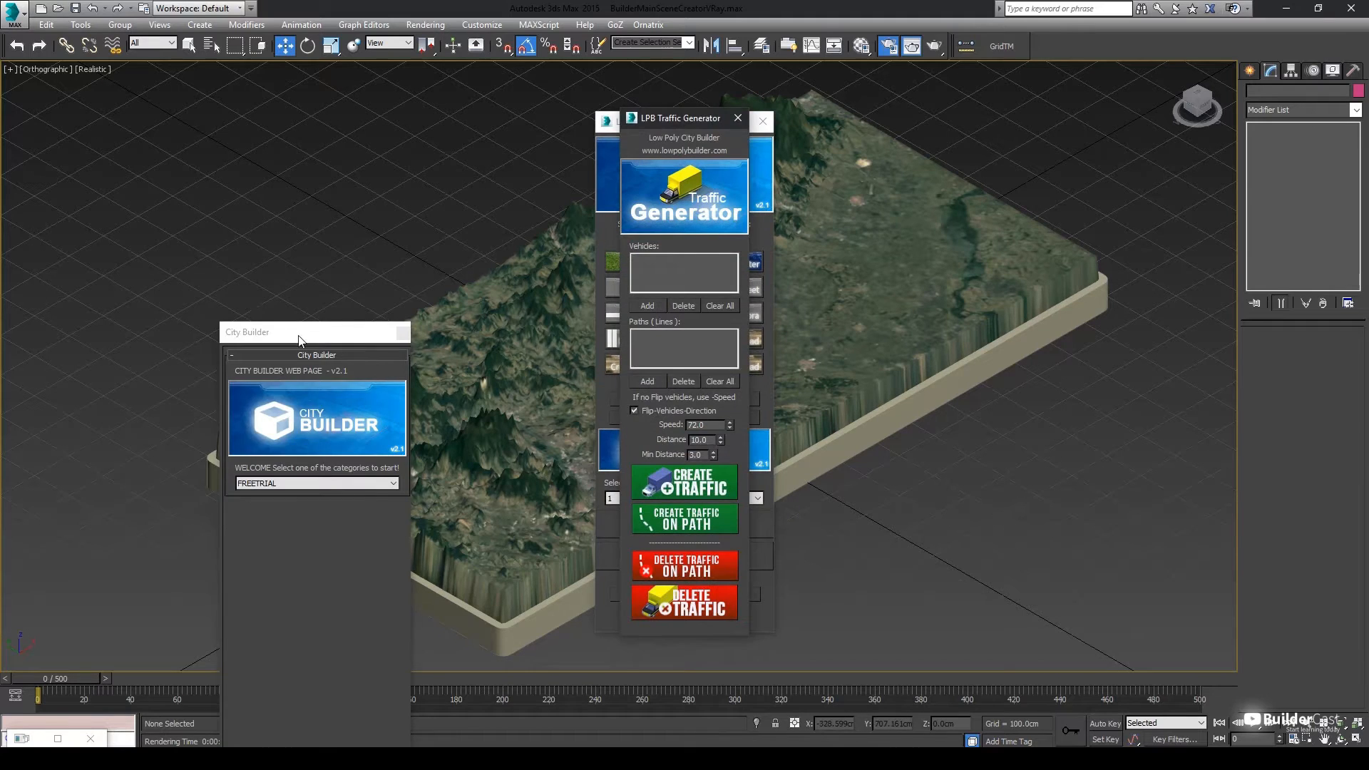
left_click_drag(300, 340, 211, 109)
left_click_drag(681, 118, 495, 117)
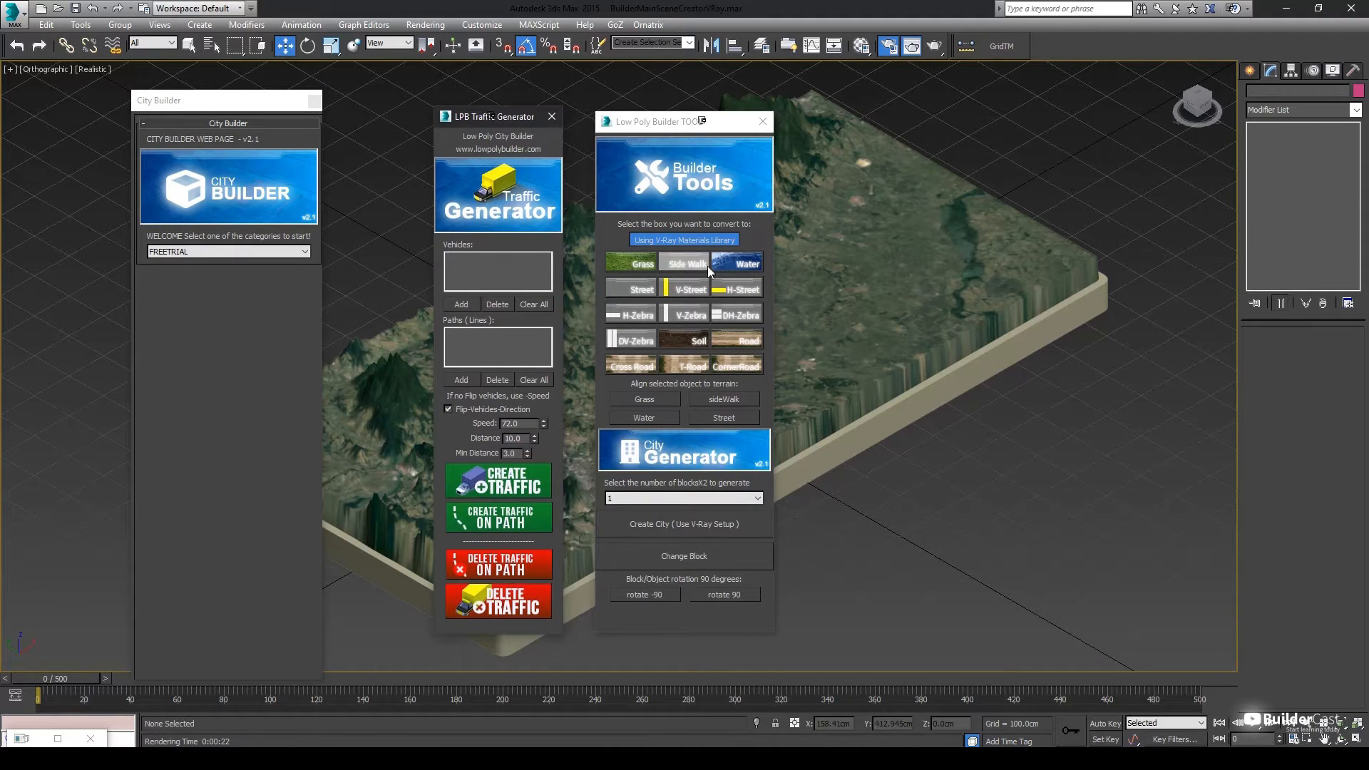
left_click(763, 121)
left_click(225, 253)
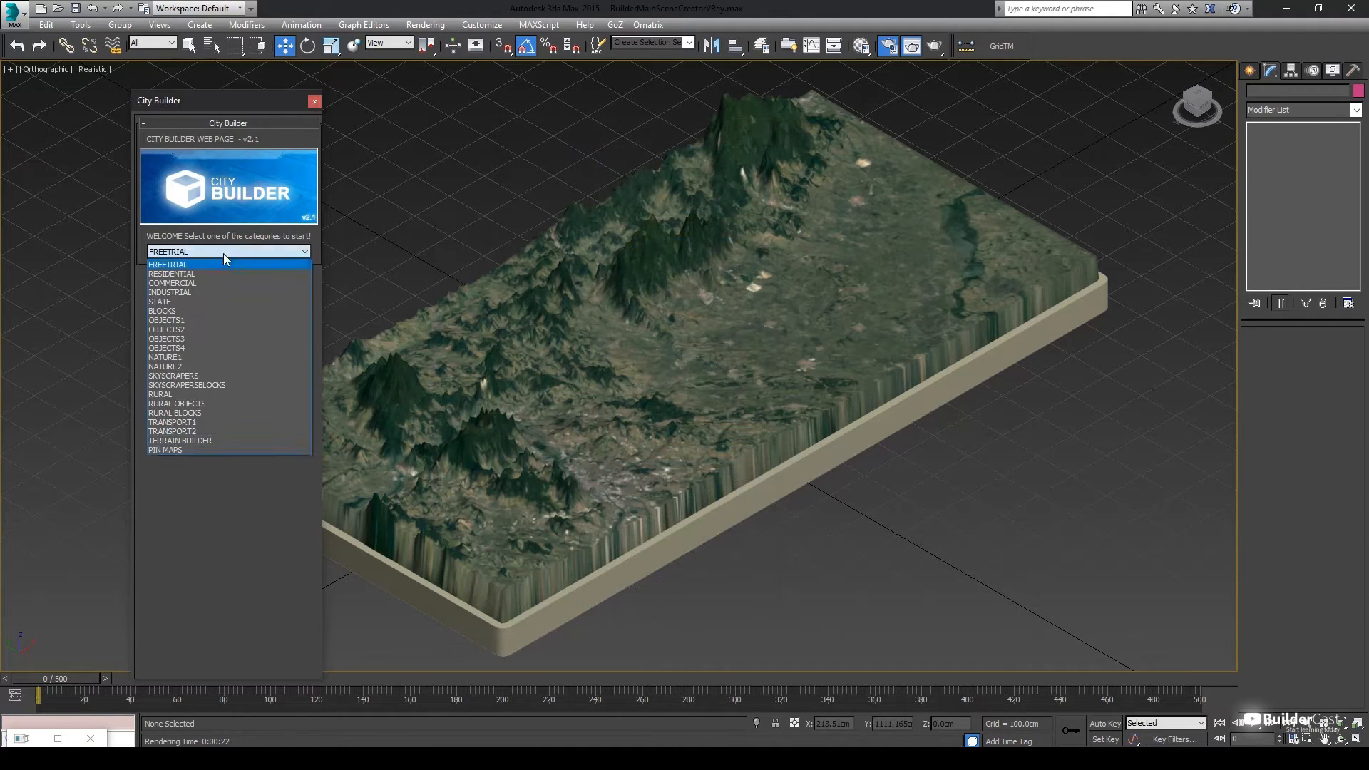
left_click(191, 450)
- Try placing the red map pin with a base ring on the terrain, and delete it
left_click_drag(310, 311, 301, 410)
left_click(817, 363)
key("w")
left_click_drag(818, 336, 818, 280)
key("r")
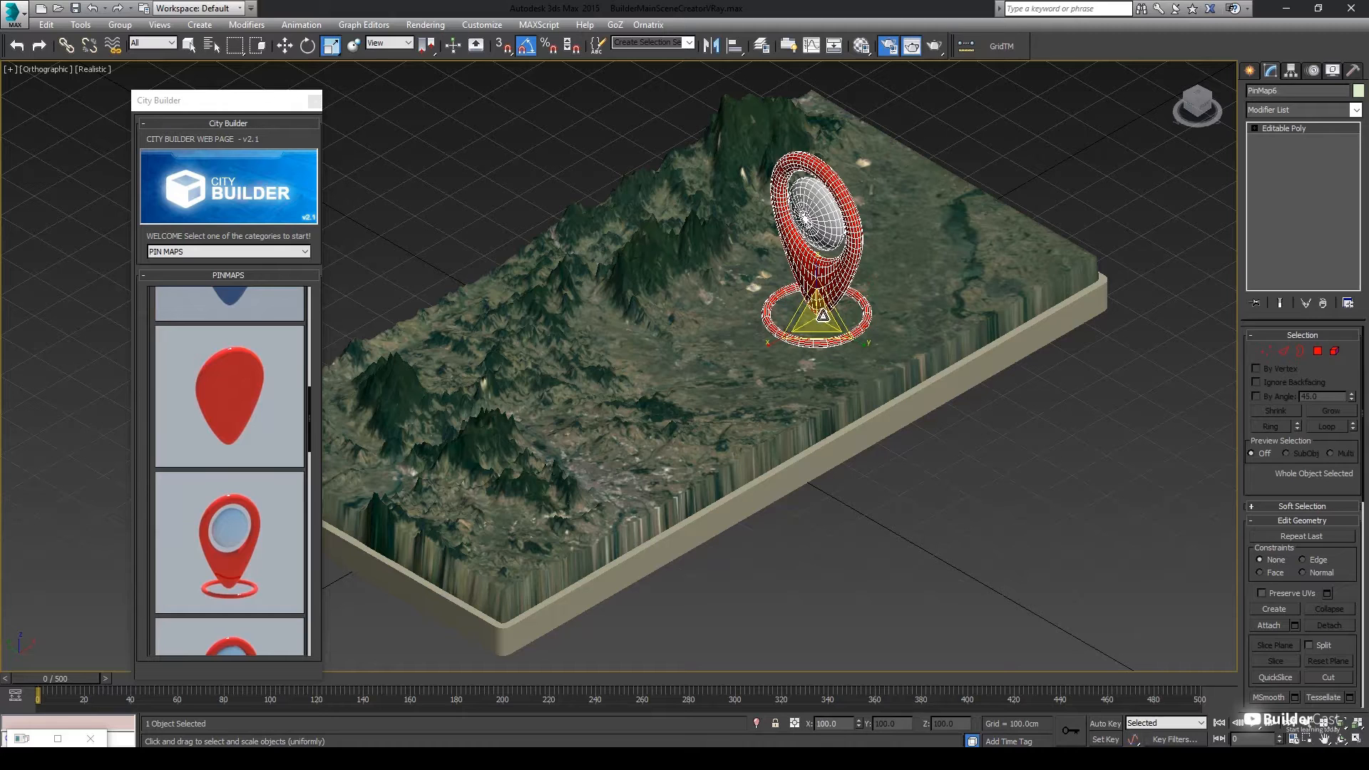
key("Delete")
- Place the red map pin without a base ring on the terrain and scale it down
scroll(216, 469, "down", 3)
left_click(217, 492)
left_click_drag(818, 369, 847, 498)
key("w")
key("r")
- Clone the red pin twice, onto the central mountain ridge and onto the peaks at the terrain's near end
mouse_move(827, 297)
left_mouse_down()
mouse_move(894, 293)
mouse_move(657, 267)
mouse_move(656, 185)
left_mouse_up()
left_click(686, 442)
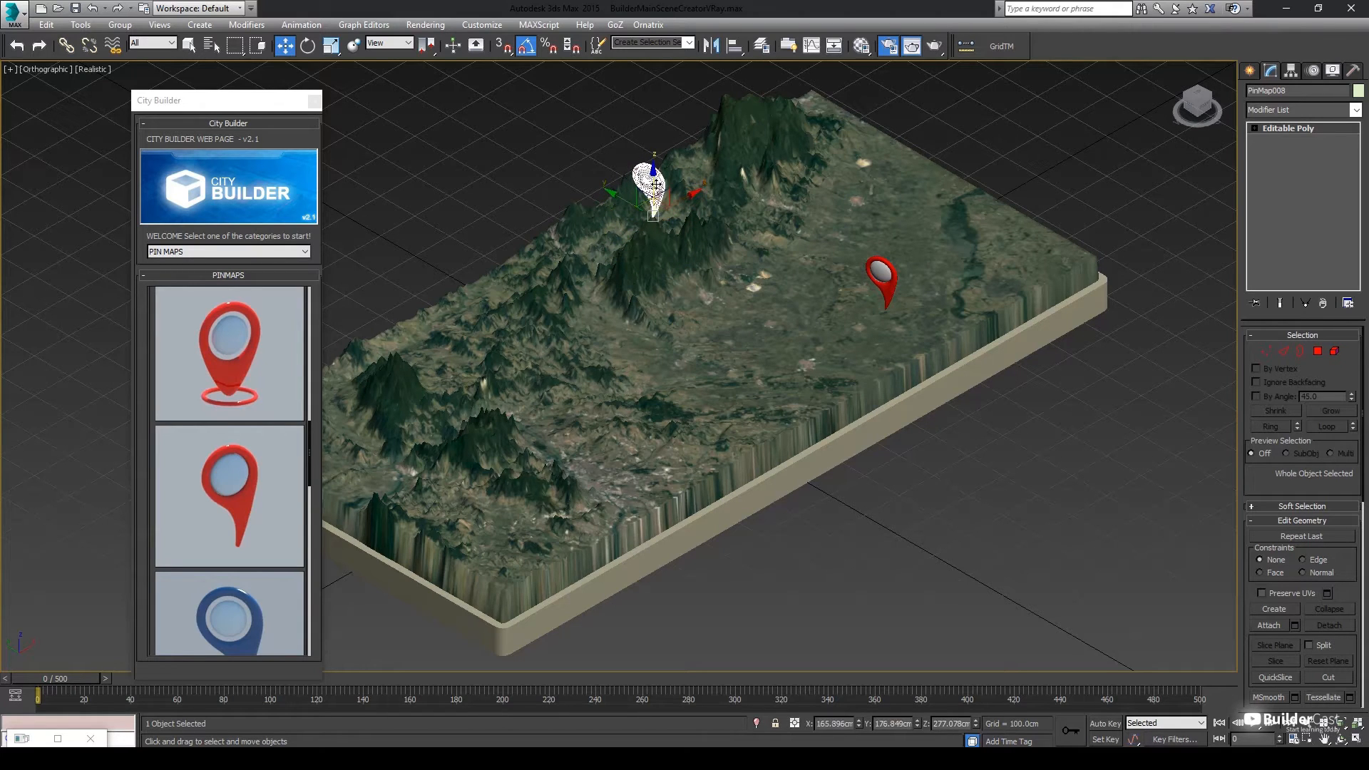
left_click_drag(656, 192, 490, 402, "shift")
left_click(707, 443)
- Adjust the third pin's position so its tip rests on the peak at the terrain's near end
key("p")
middle_click_drag(634, 456, 664, 397, "alt")
left_click_drag(657, 325, 601, 401)
middle_click_drag(600, 401, 420, 503, "alt")
left_click_drag(620, 405, 633, 430)
middle_click_drag(633, 430, 681, 364, "alt")
left_click_drag(241, 100, 133, 91)
middle_click_drag(684, 456, 691, 395, "alt")
left_click_drag(636, 436, 610, 389)
middle_click_drag(620, 371, 805, 430, "alt")
- Rotate the pin on the near peak with angle snapping toggled
key("e")
left_click_drag(488, 527, 515, 513)
key("a")
- Lower the pin on the central ridge onto the mountain surface, check it from above and deselect it
left_click(544, 241)
middle_click_drag(808, 261, 815, 385)
left_click(754, 314)
scroll(754, 321, "up", 5)
key("w")
left_click_drag(751, 363, 762, 413)
key("e")
middle_click_drag(761, 413, 712, 297, "alt")
scroll(677, 413, "down", 5)
key("t")
scroll(661, 429, "down", 5)
left_click(612, 241)
- Load the TERRAIN BUILDER category and place the green leafy bush in the empty area beside the terrain
scroll(712, 314, "down", 4)
mouse_move(711, 375)
middle_mouse_down("alt")
mouse_move(678, 335)
mouse_move(706, 364)
middle_mouse_up("alt")
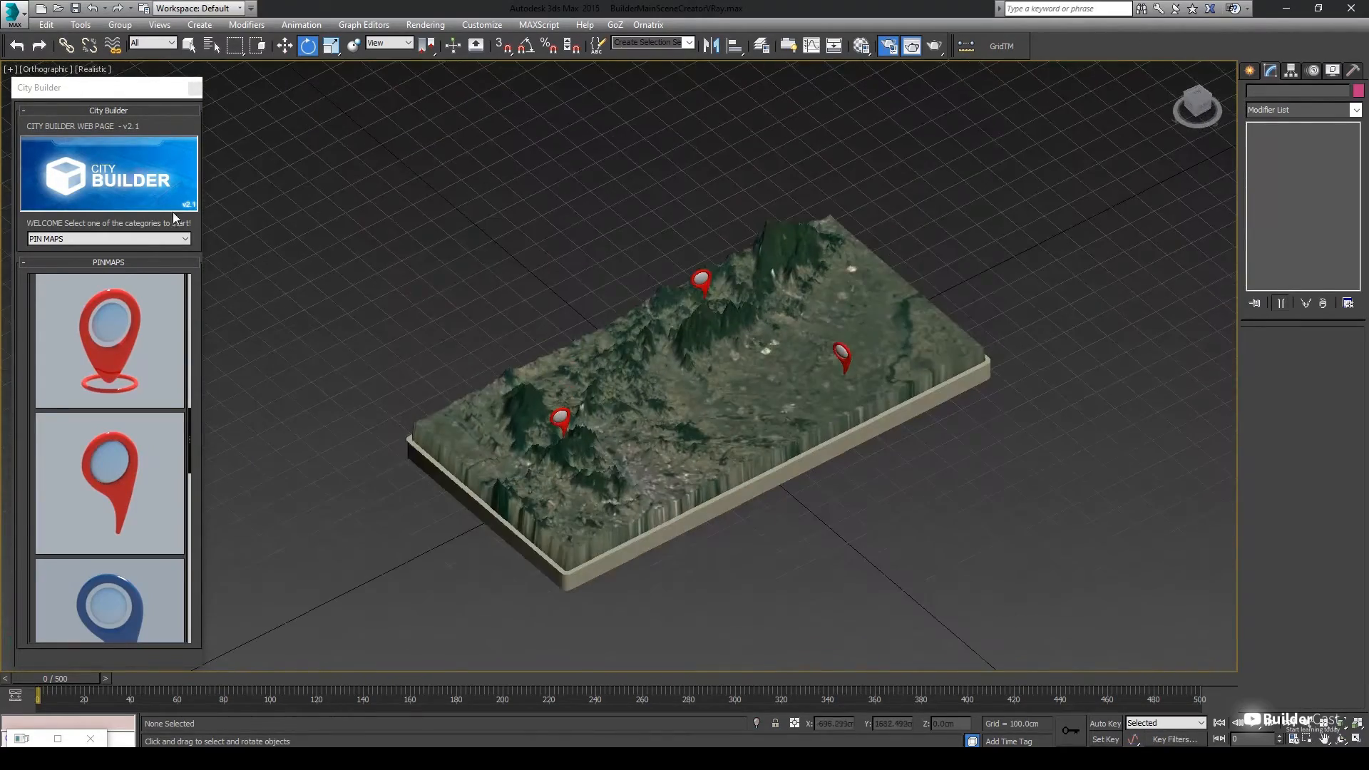
left_click(158, 240)
left_click(90, 427)
scroll(834, 536, "down", 4)
middle_click_drag(834, 536, 549, 319)
left_click(750, 408)
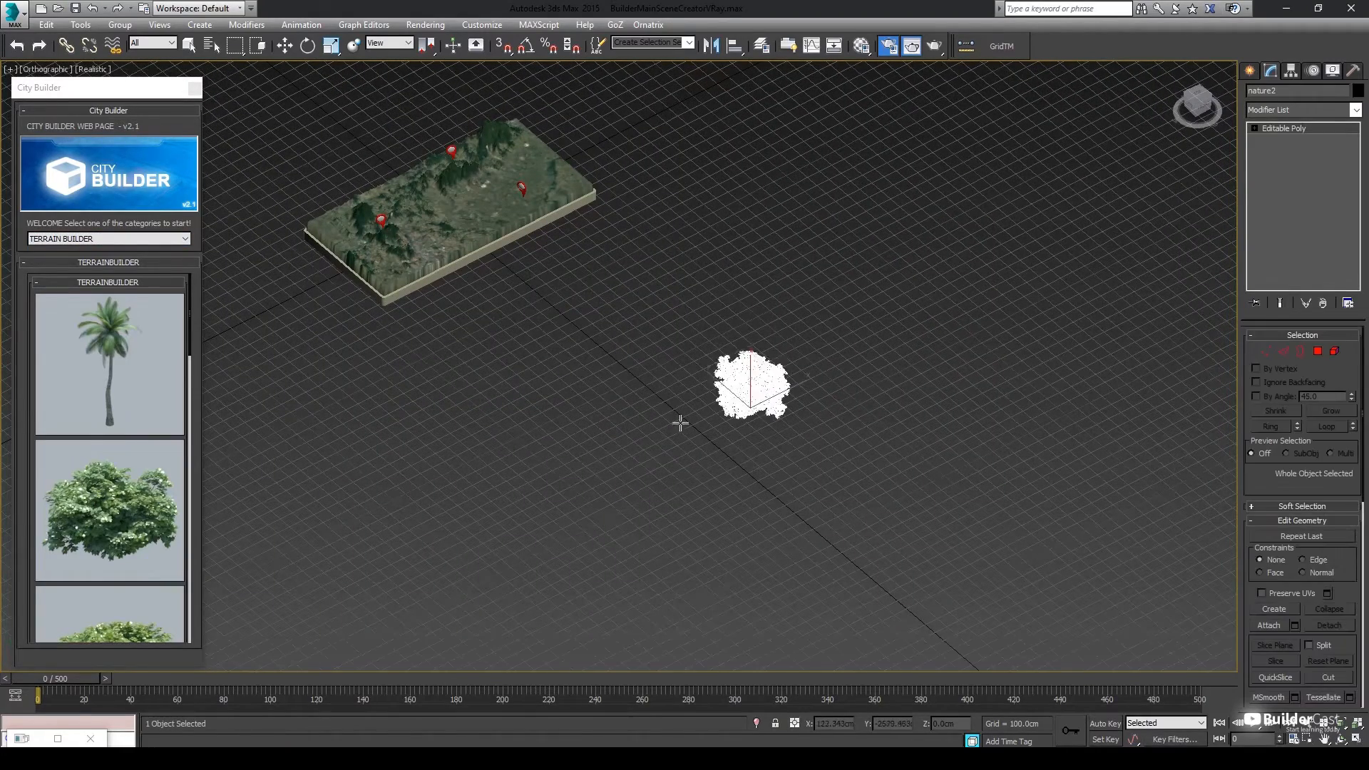
- Place the yellow-green bush and the two small broad-leaved plants beside the first bush
scroll(127, 548, "down", 3)
left_click(813, 462)
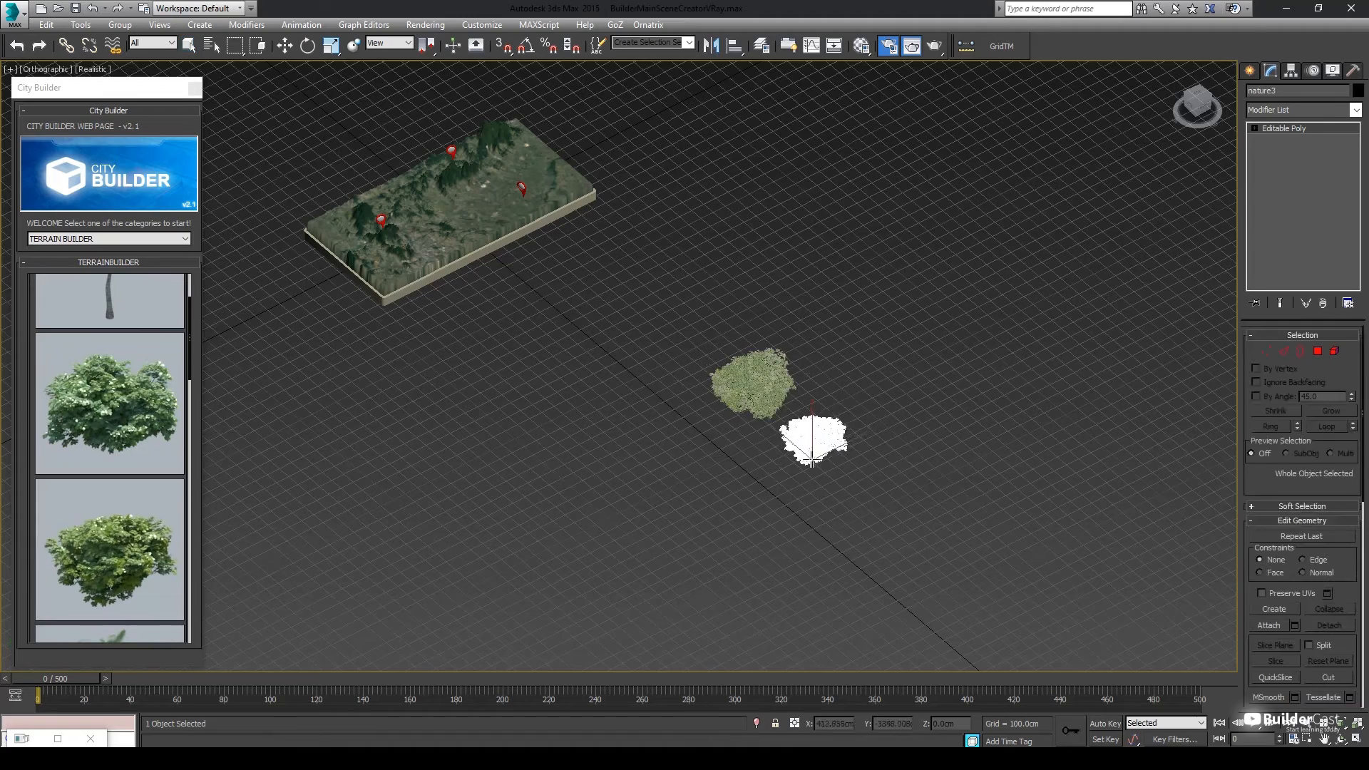
scroll(60, 522, "down", 5)
left_click_drag(189, 398, 176, 483)
left_click(161, 450)
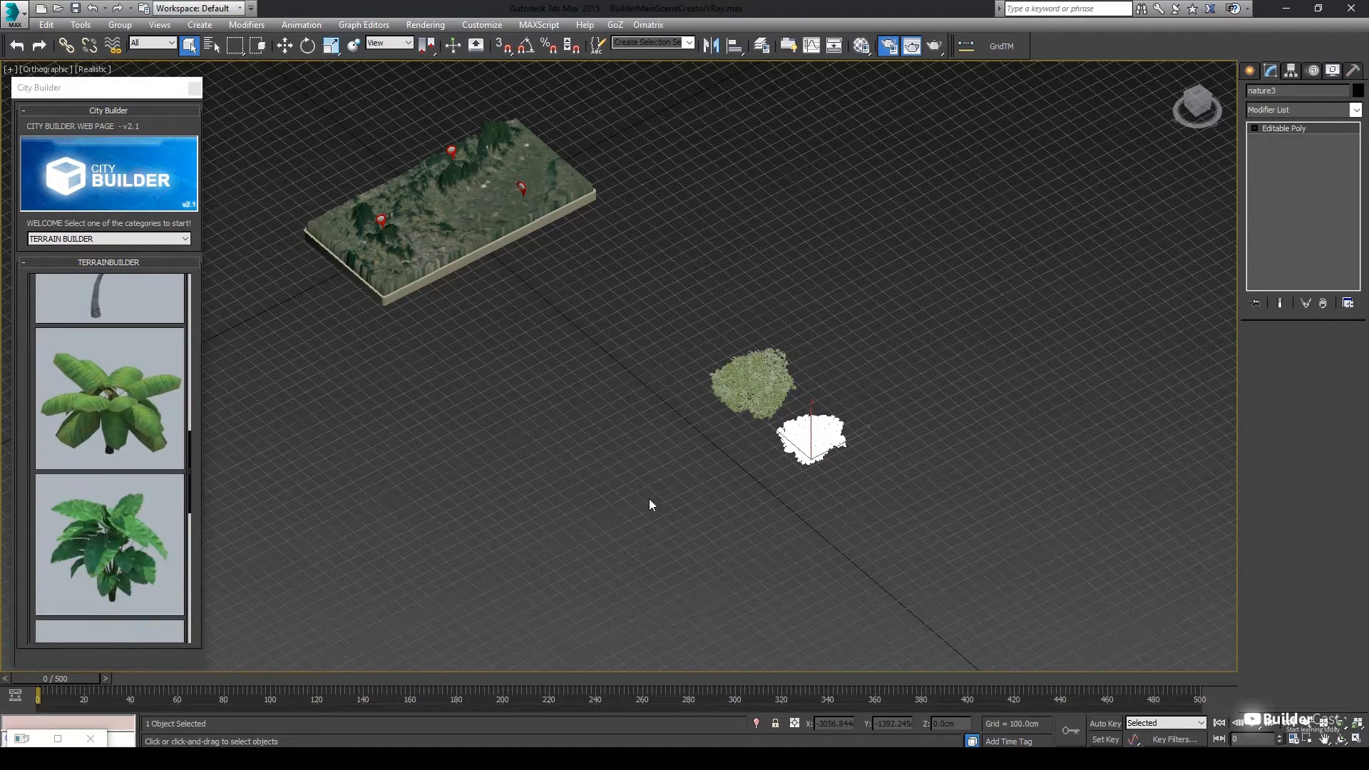
left_click(738, 441)
left_click(114, 562)
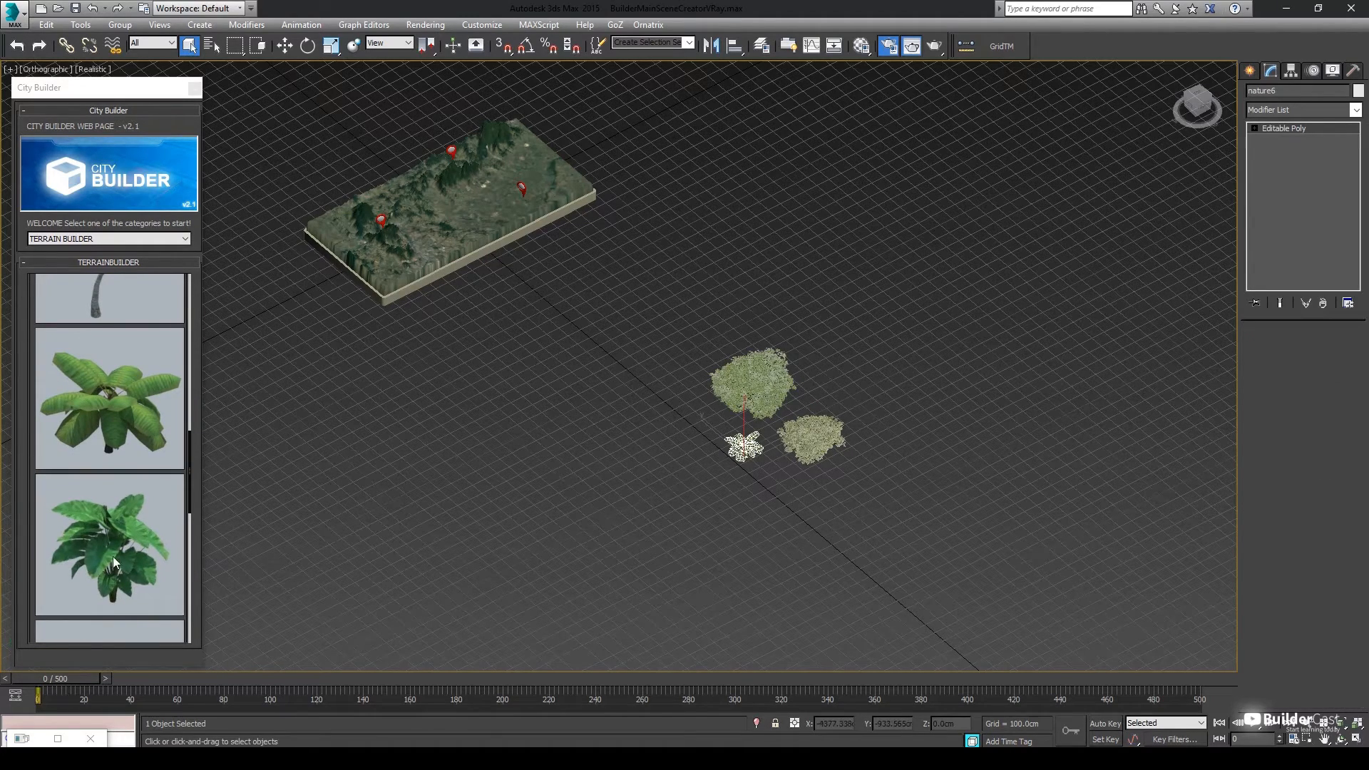
left_click(773, 474)
- Place the bright green bush behind the other plants and finish placing vegetation
scroll(80, 542, "down", 5)
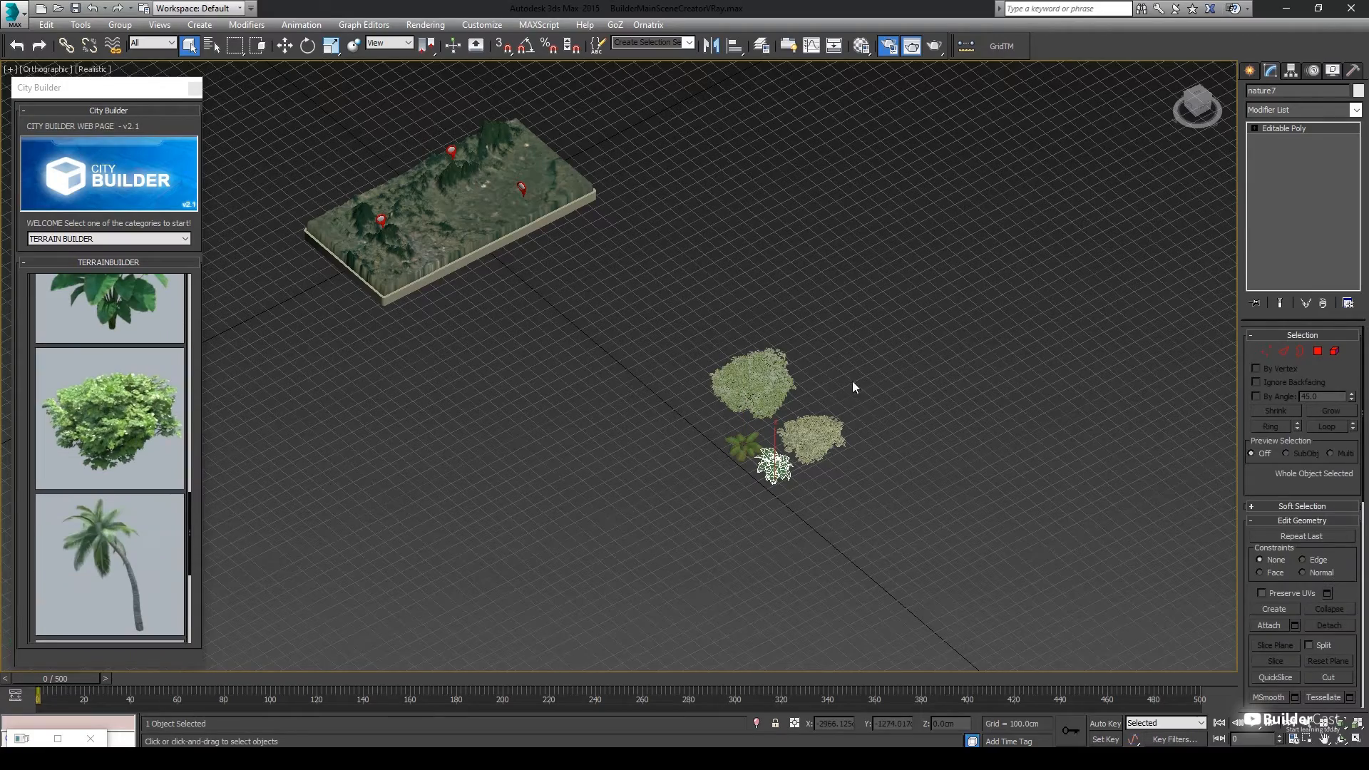
left_click(831, 400)
right_click(803, 405)
left_click(697, 444)
- Select the two small broad-leaved plants together and scale them uniformly relative to the bushes
scroll(697, 444, "up", 5)
middle_click_drag(697, 444, 798, 464, "alt")
left_click_drag(734, 456, 824, 524)
key("r")
middle_click_drag(823, 525, 765, 475)
left_click_drag(744, 428, 789, 582)
middle_click_drag(789, 581, 816, 464, "alt")
scroll(737, 449, "up", 4)
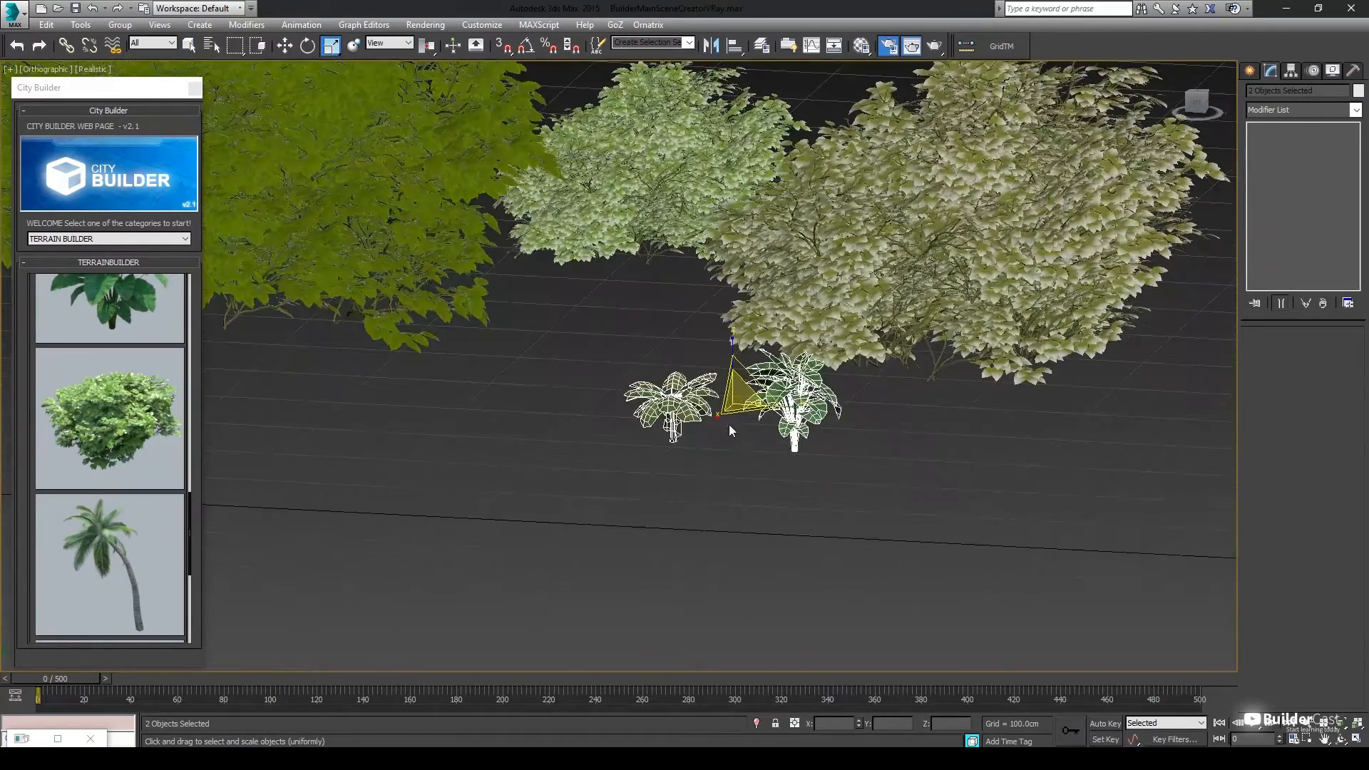
- Fine-tune the size of one of the small broad-leaved plants and deselect it
scroll(742, 446, "up", 3)
middle_click_drag(763, 278, 637, 584, "alt")
scroll(688, 445, "down", 4)
left_click(848, 289)
left_click_drag(867, 290, 865, 262)
left_click(674, 421)
middle_click_drag(671, 419, 916, 434, "alt")
scroll(649, 396, "down", 4)
scroll(649, 397, "down", 3)
middle_click_drag(757, 396, 740, 411, "alt")
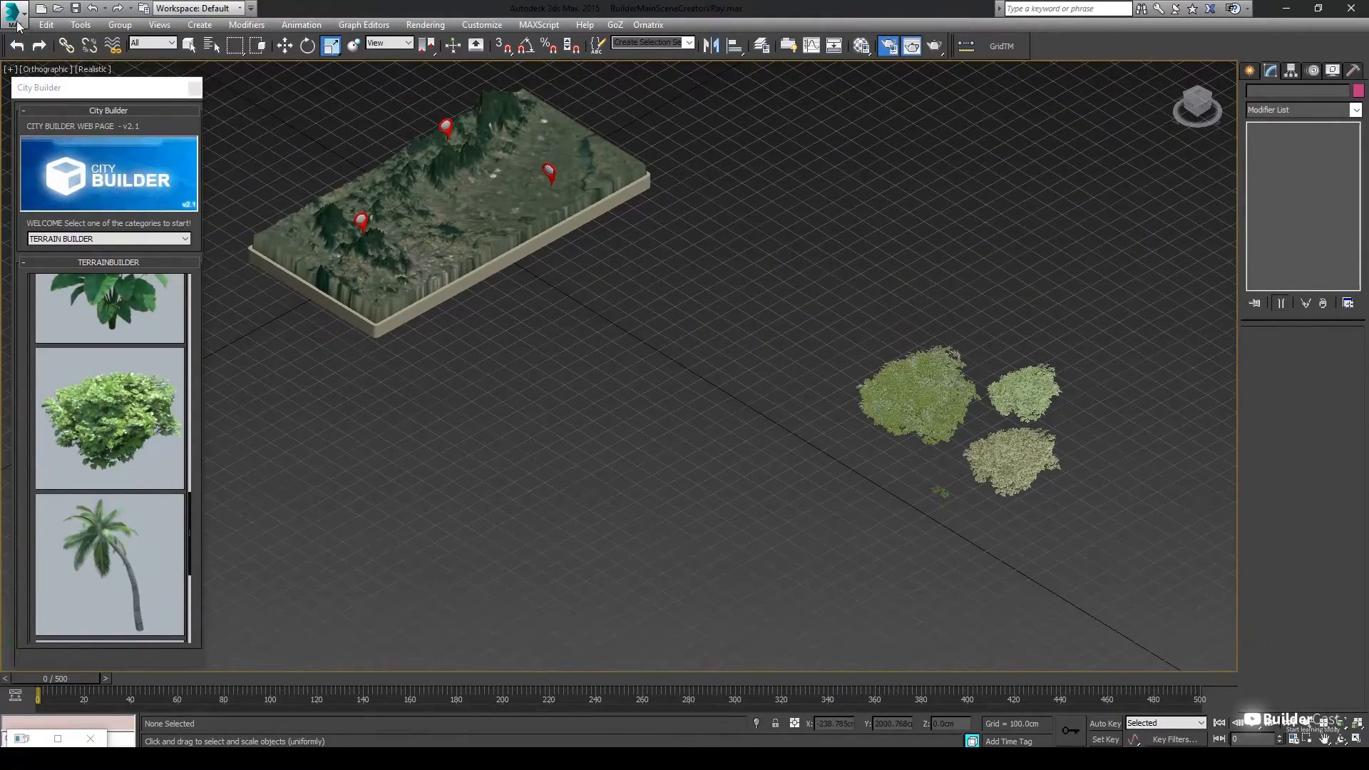
- Create a MultiScatter object between the terrain and the plants, and deselect it
left_click(17, 22)
mouse_move(67, 207)
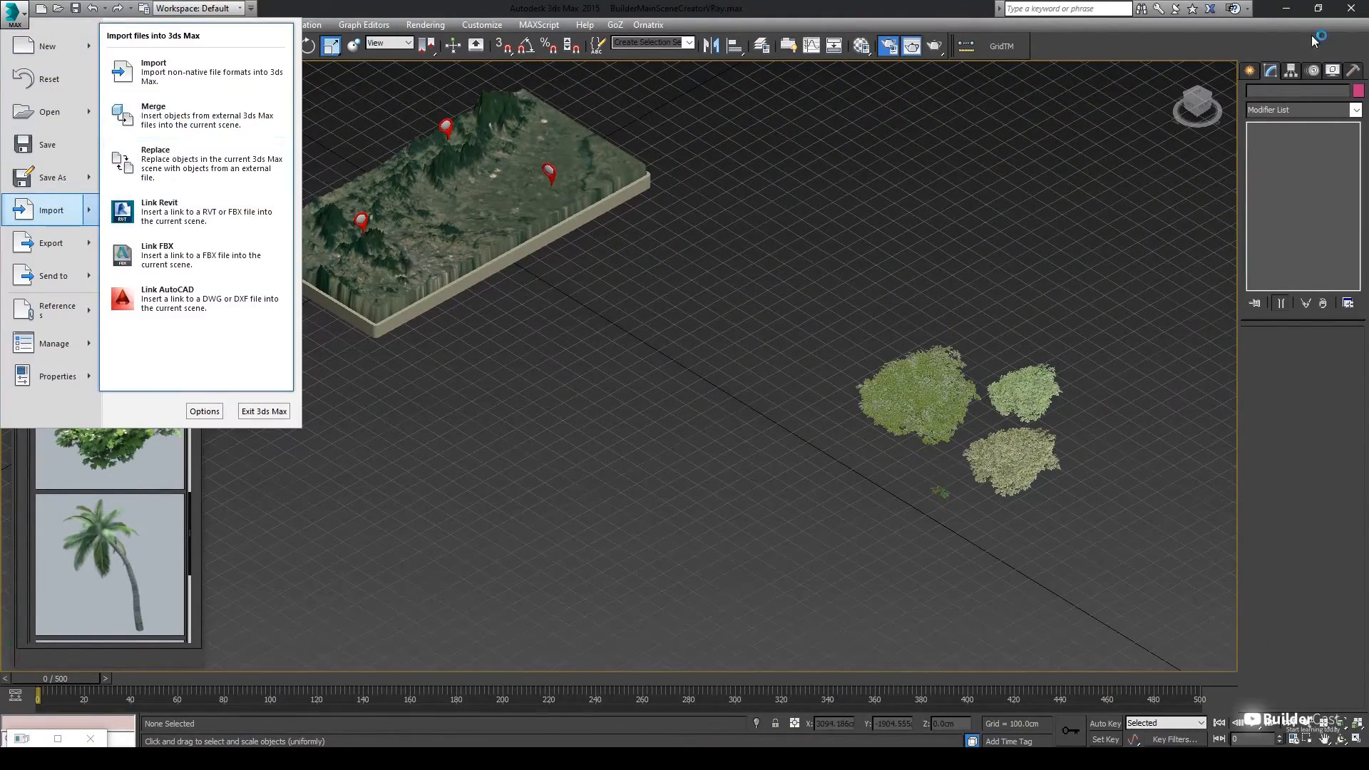
left_click(1250, 70)
left_click(1267, 113)
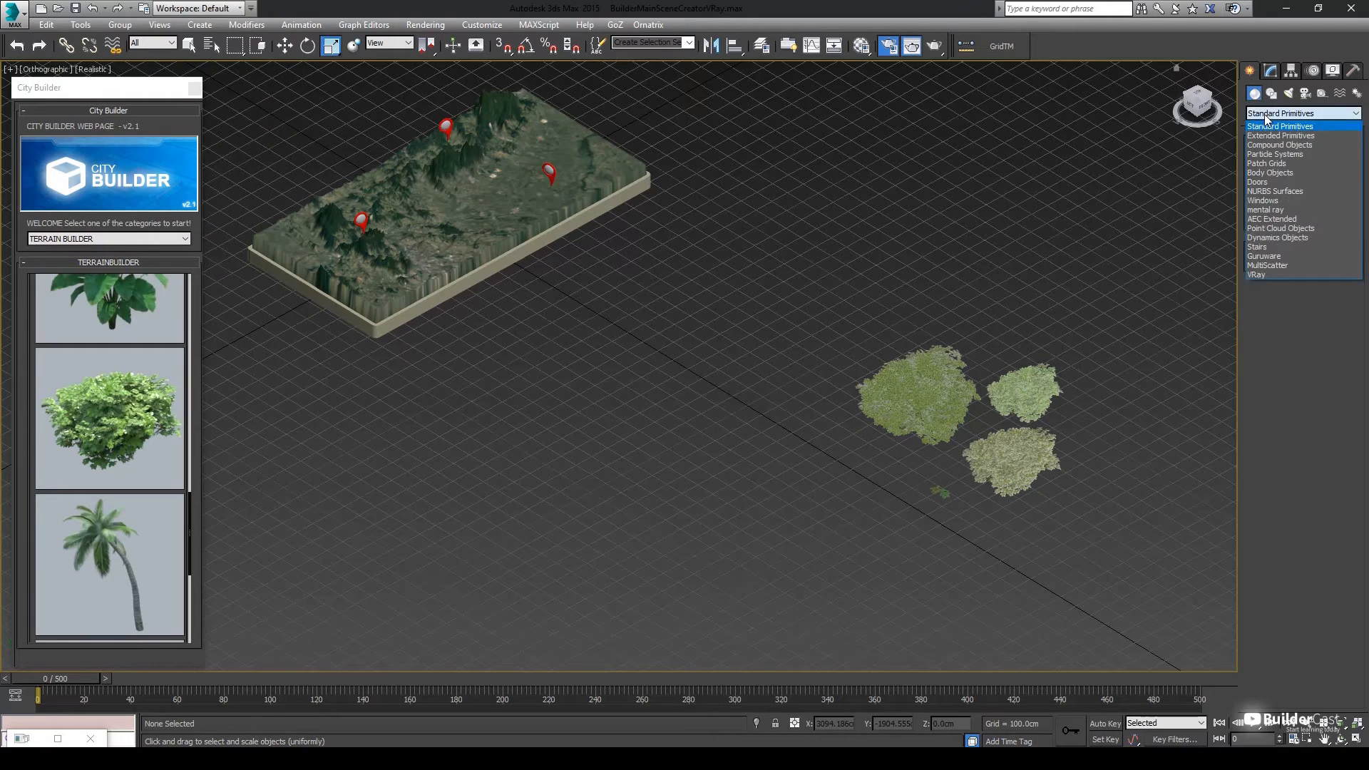
left_click(1276, 266)
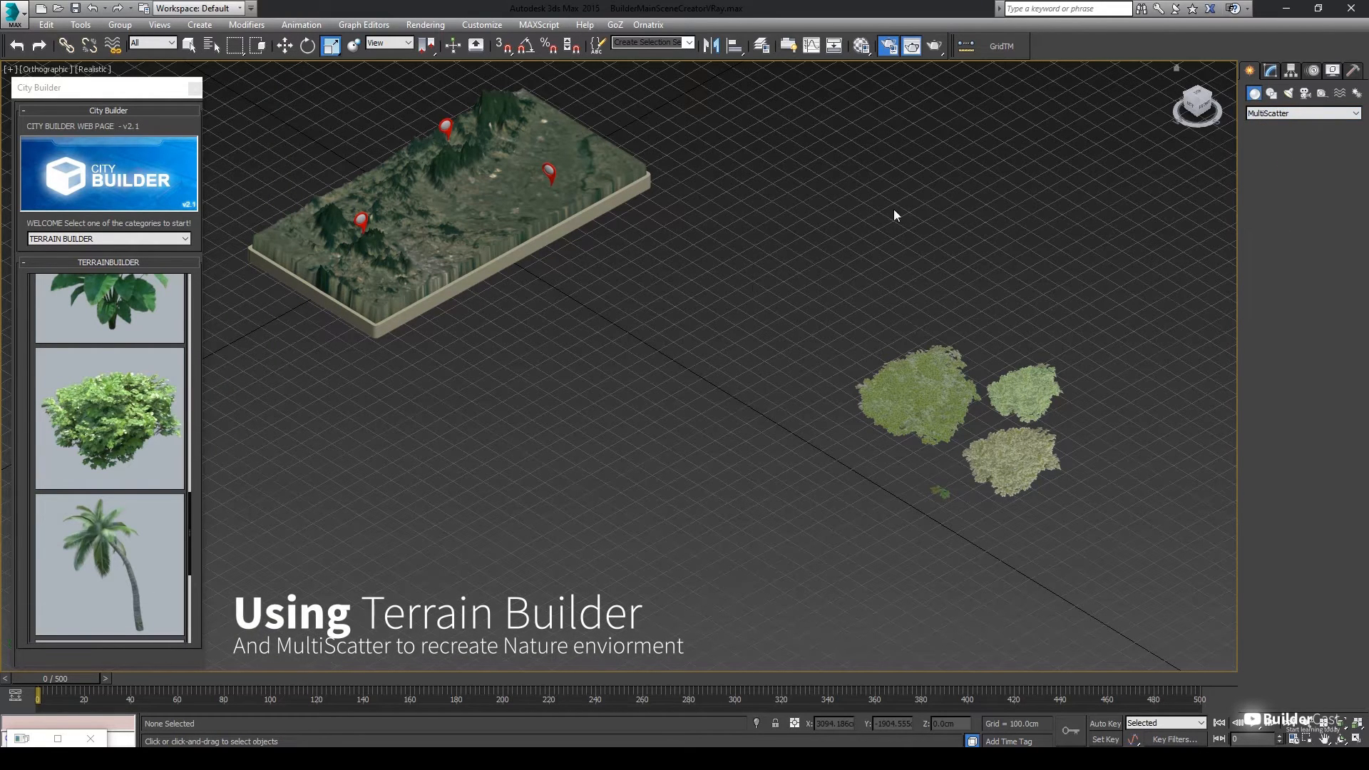
left_click(1275, 161)
left_click_drag(712, 324, 761, 330)
right_click(766, 330)
mouse_move(763, 329)
middle_mouse_down("alt")
mouse_move(747, 316)
mouse_move(817, 281)
mouse_move(763, 314)
middle_mouse_up("alt")
left_click(1271, 70)
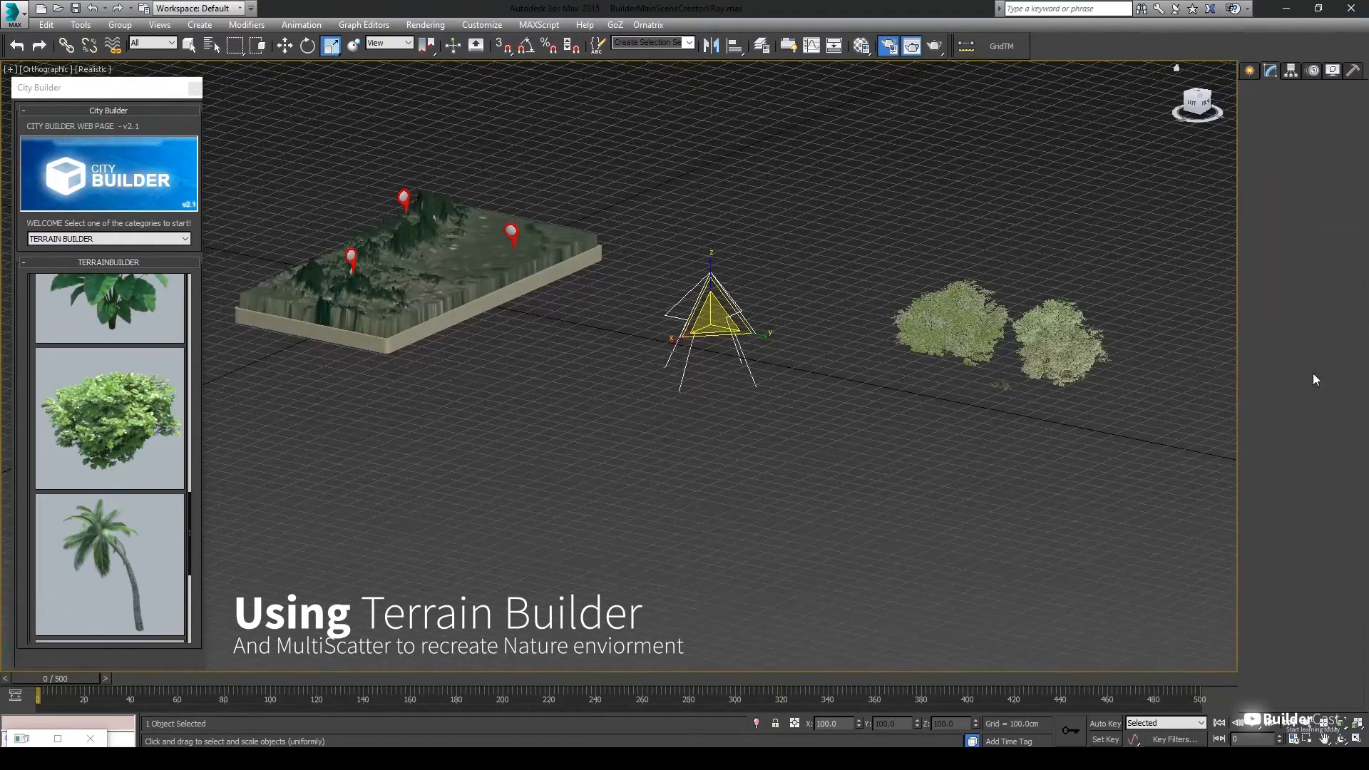
left_click(766, 497)
middle_click_drag(766, 497, 764, 514, "alt")
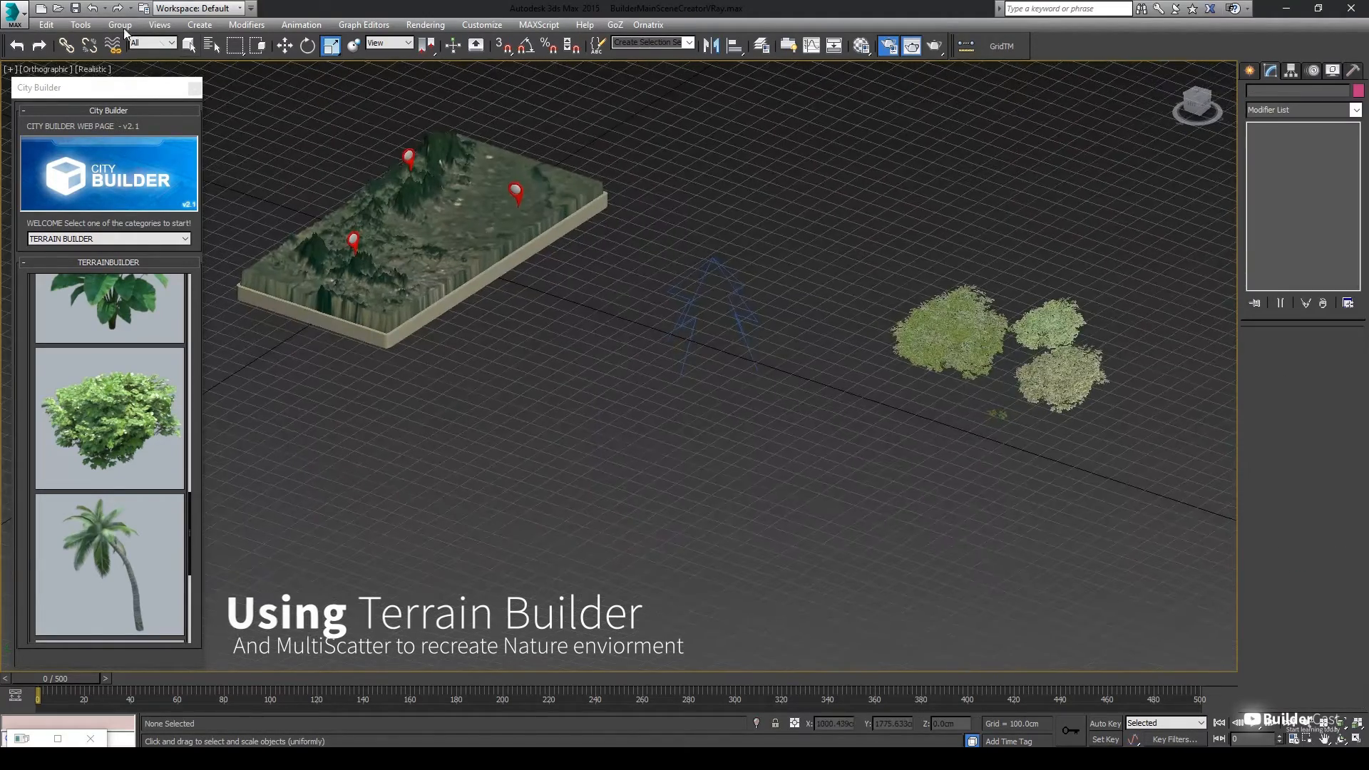
- Start merging an external 3ds Max file and browse to the LowPolyCityBuilder folder
left_click(14, 15)
mouse_move(51, 211)
left_click(234, 120)
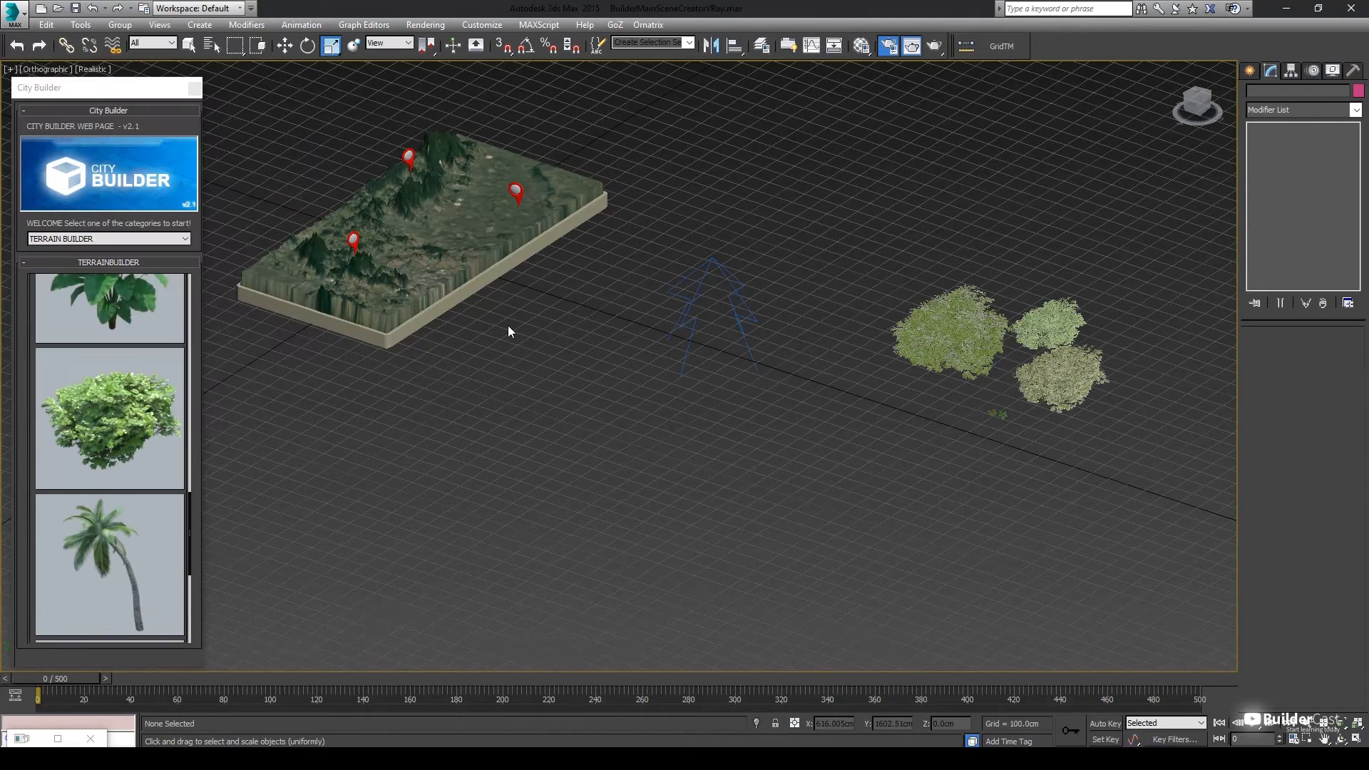
left_click(291, 60)
left_click(271, 35)
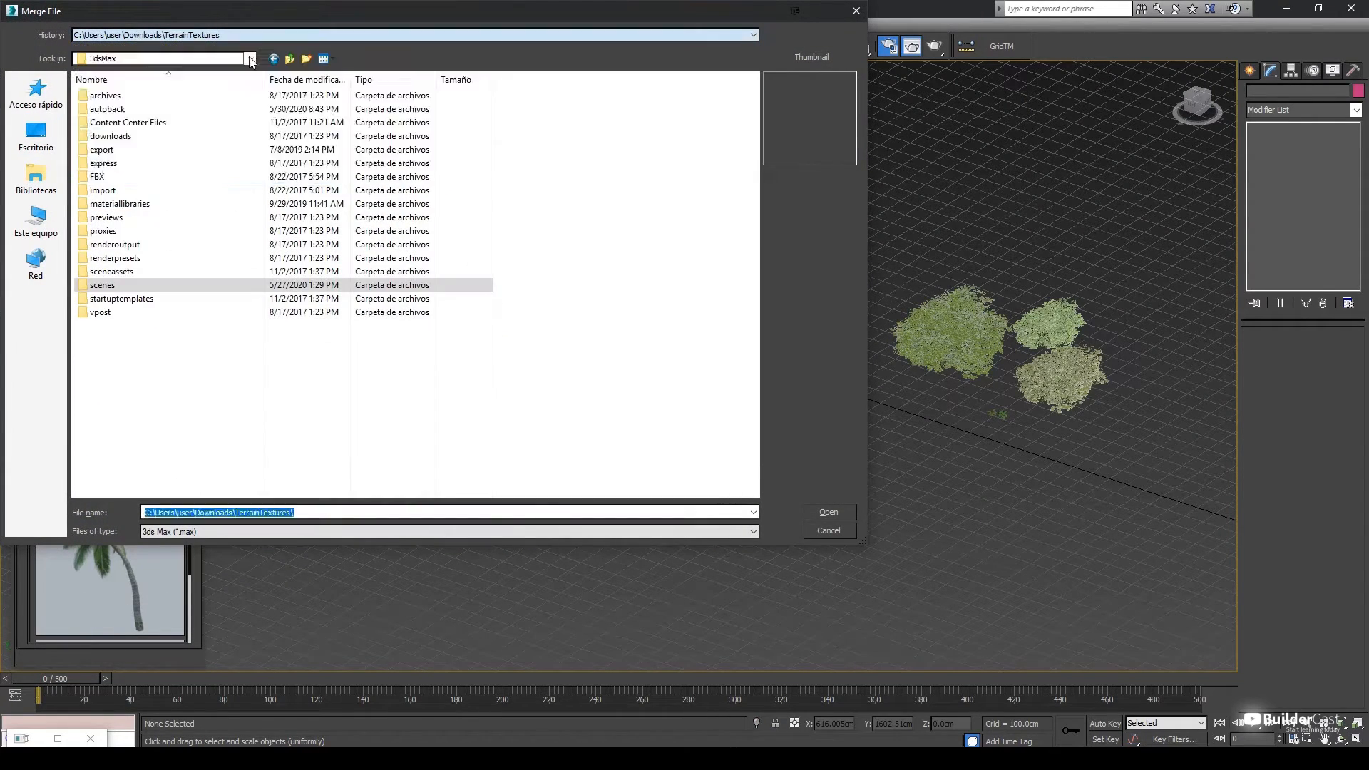
left_click(309, 136)
left_click(289, 59)
left_click(264, 36)
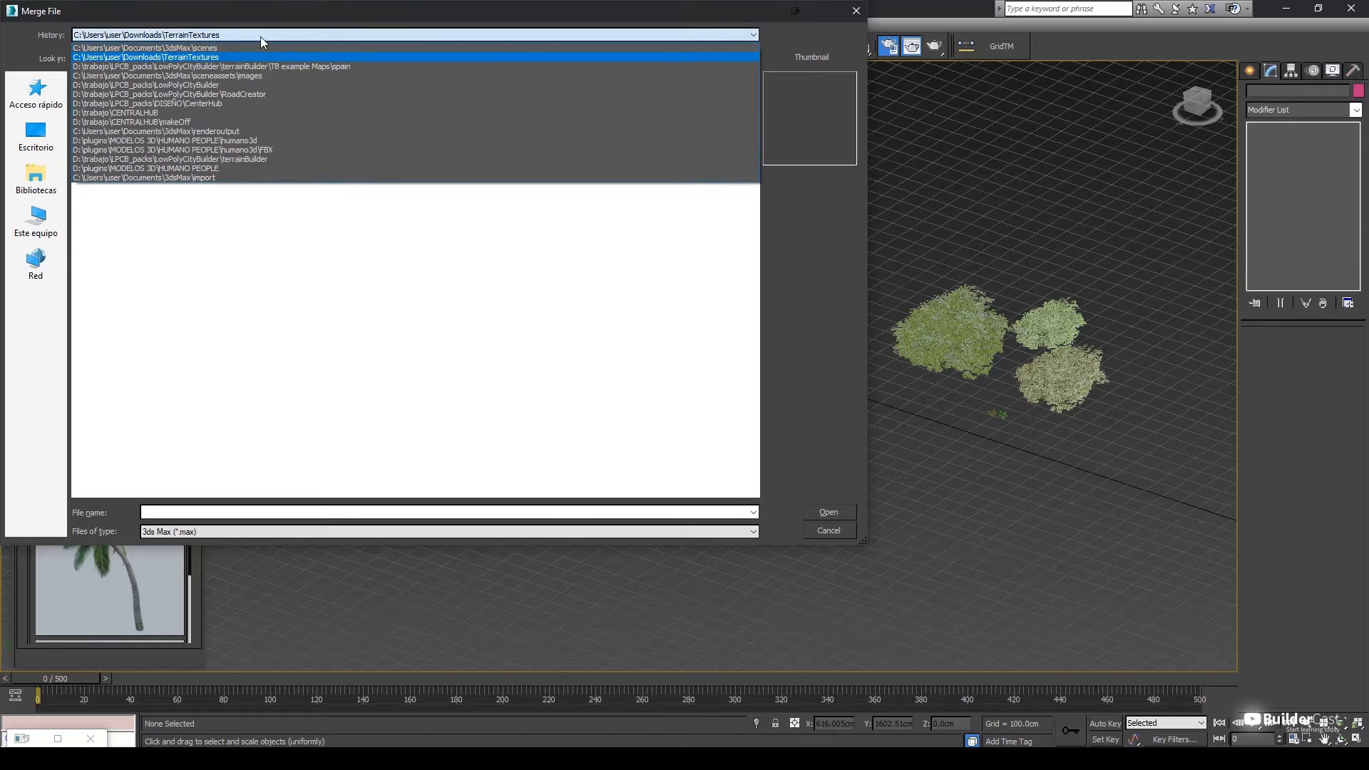
left_click(256, 85)
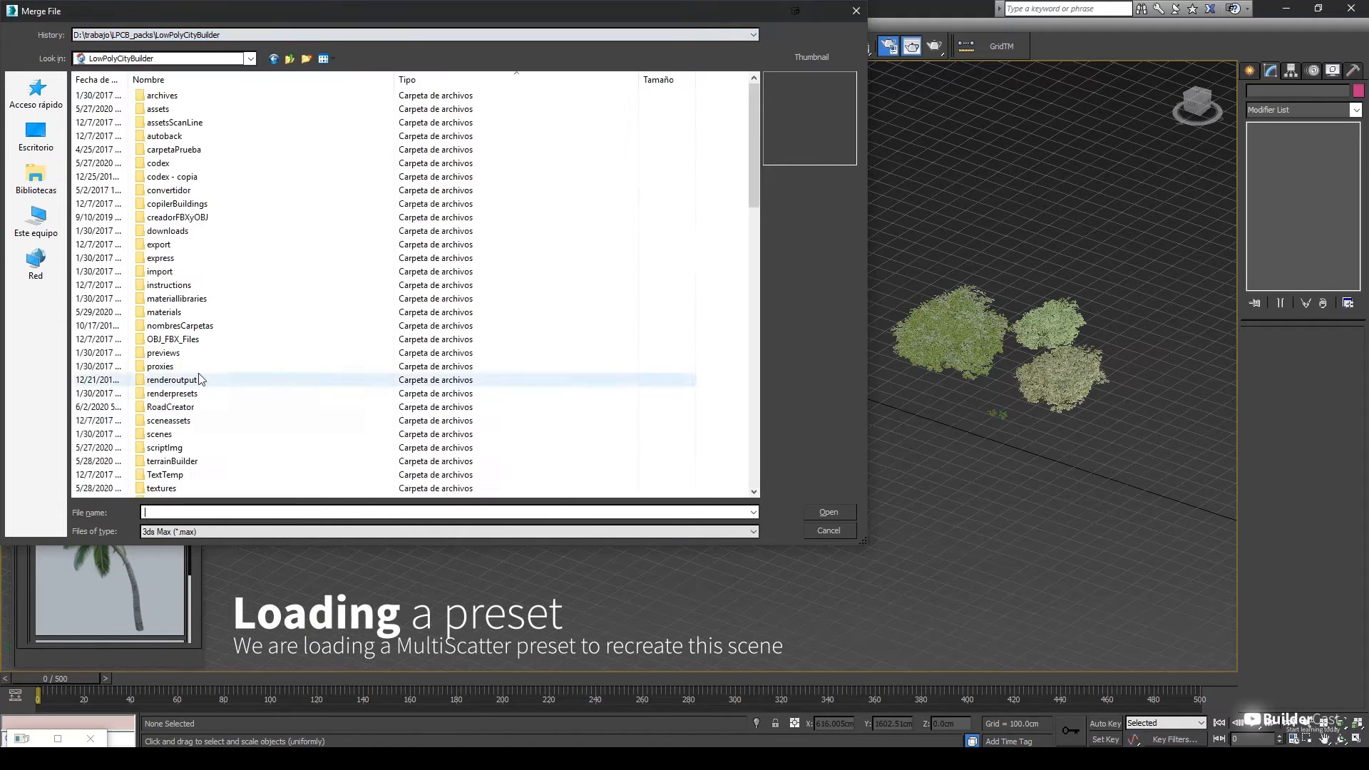
- Merge the MultiScatter_001Grass object from the MScatter file in the terrainBuilder folder
double_click(205, 320)
left_click(100, 163)
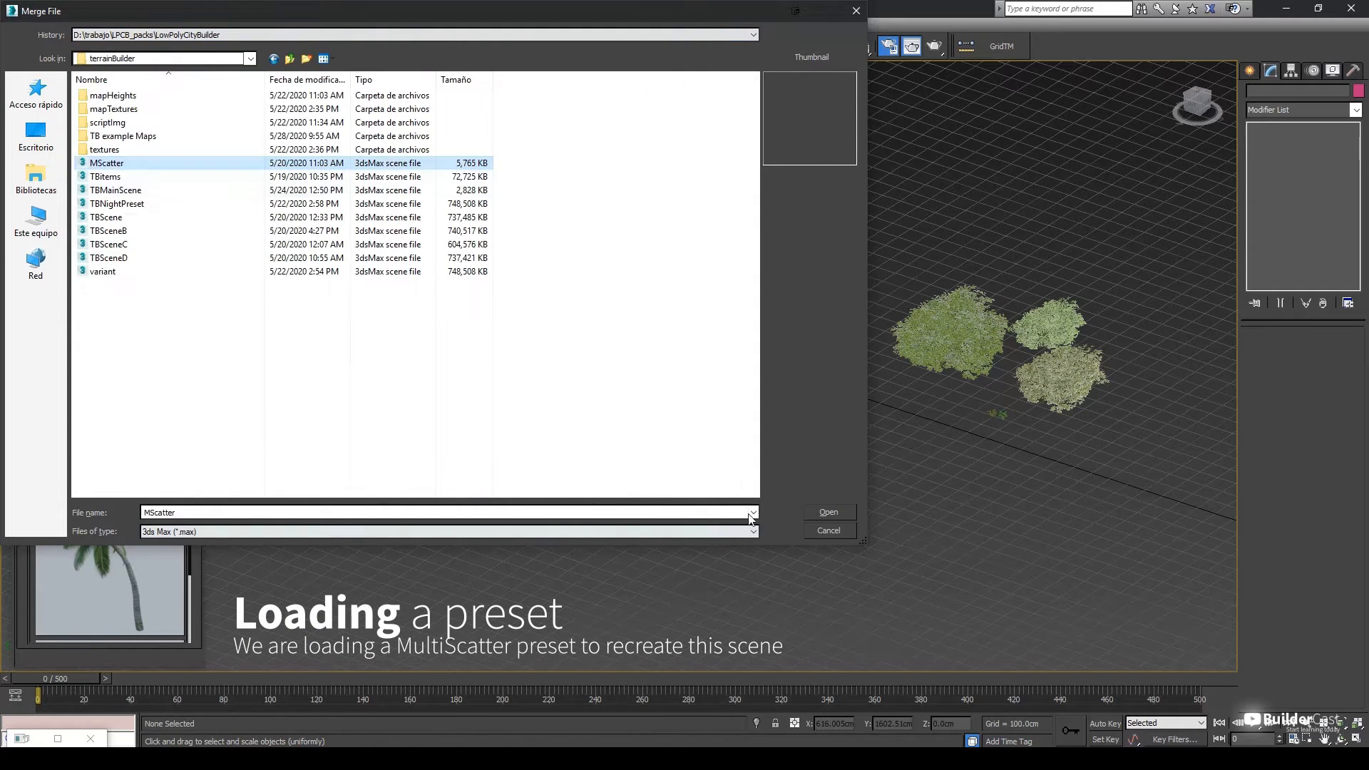
left_click(829, 514)
left_click(606, 273)
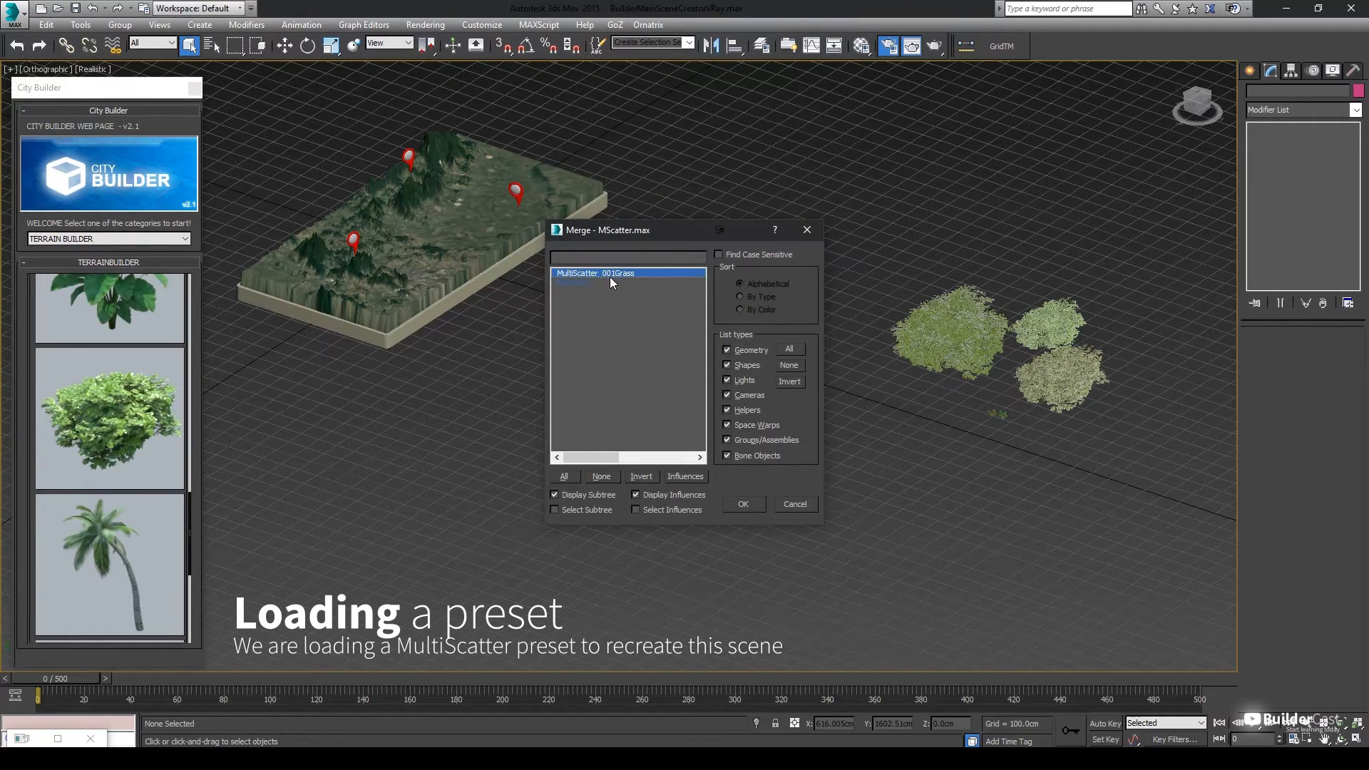
left_click(743, 505)
- Delete the manually created MultiScatter object between the terrain and the plants
key("r")
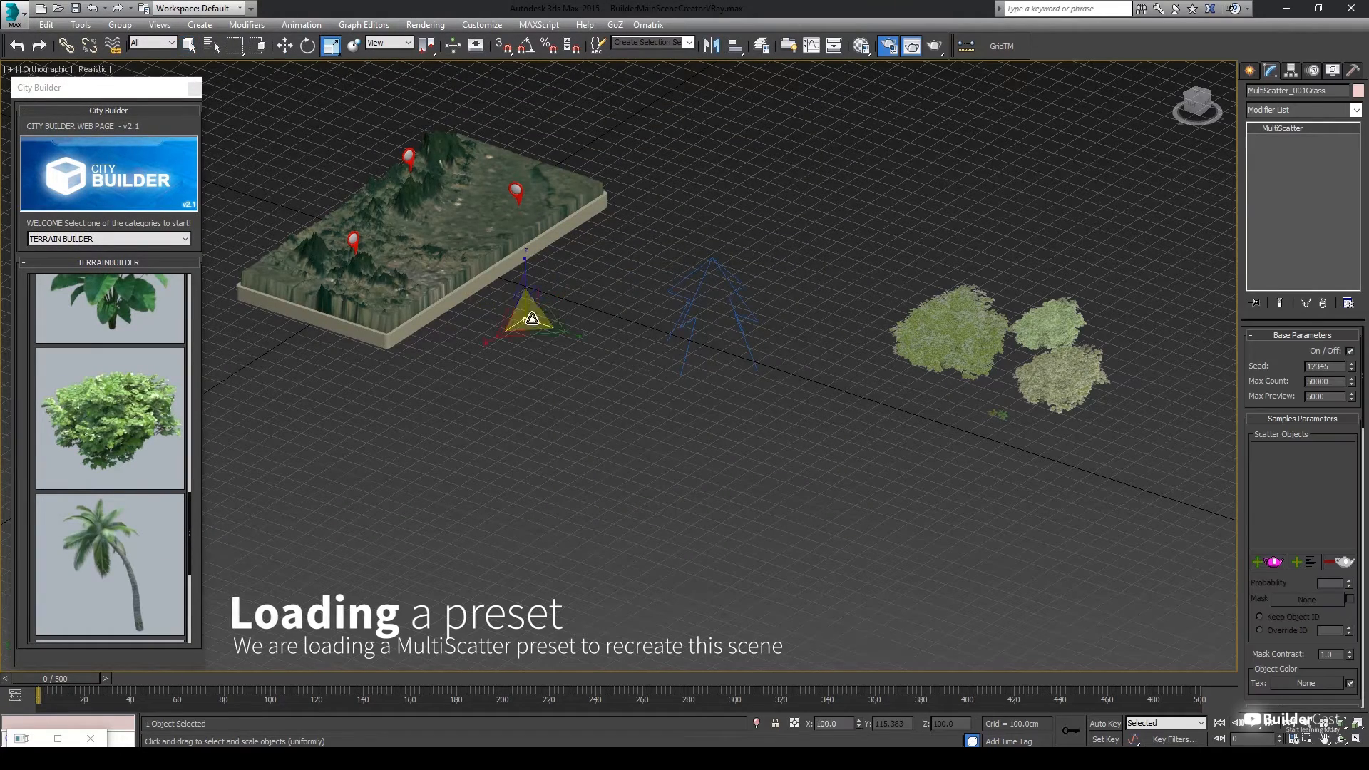
left_click_drag(633, 59, 623, 223)
left_click(622, 225)
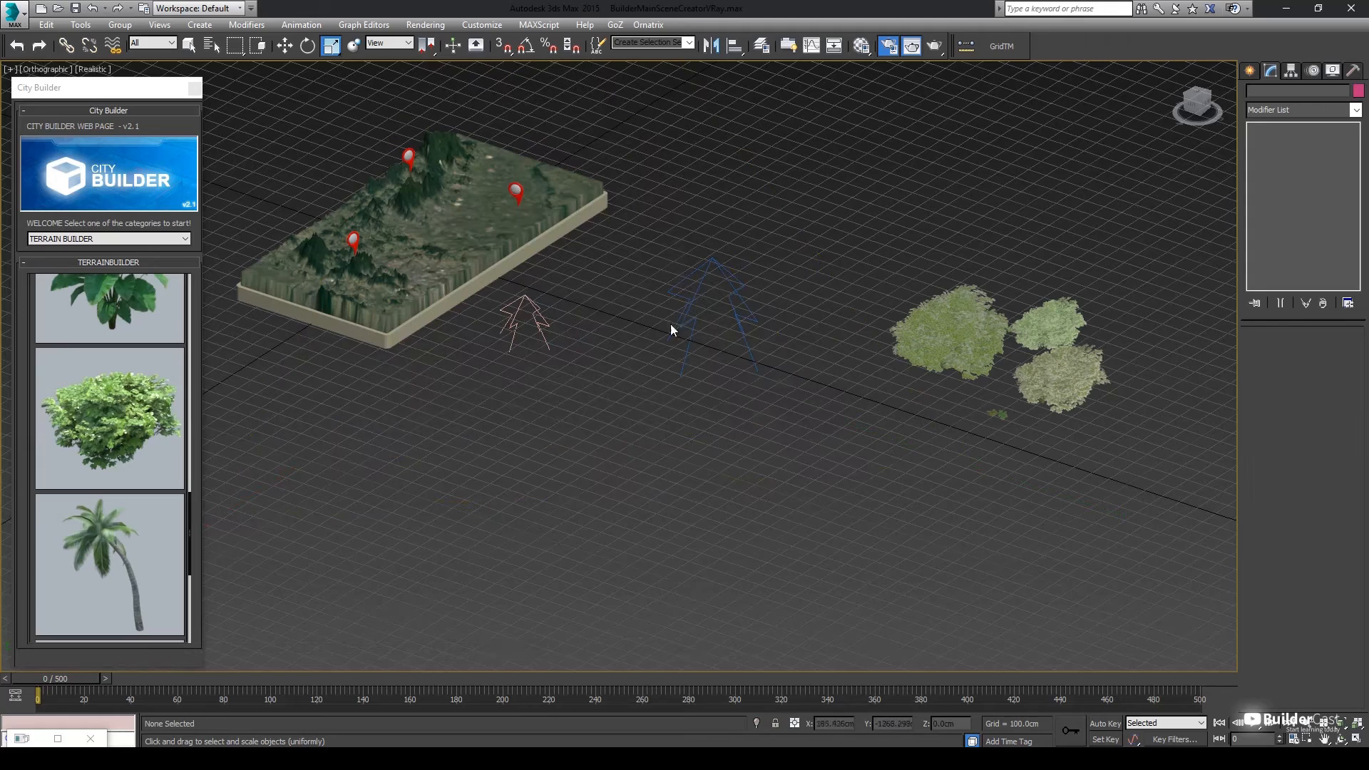
left_click_drag(755, 361, 756, 361)
key("Delete")
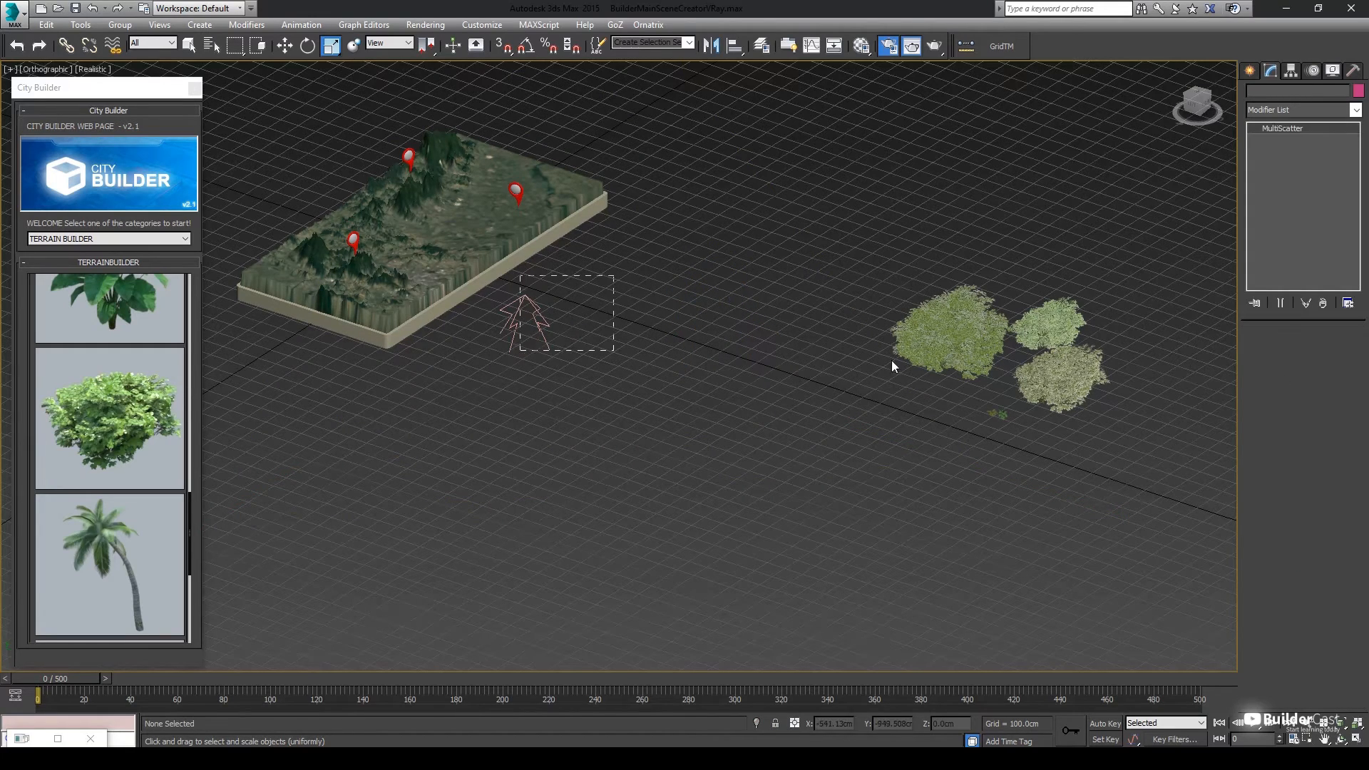
- Add the three bushes and two small plants as scatter objects of MultiScatter_001Grass
left_click_drag(540, 354, 540, 354)
left_click(1281, 560)
scroll(1065, 395, "up", 5)
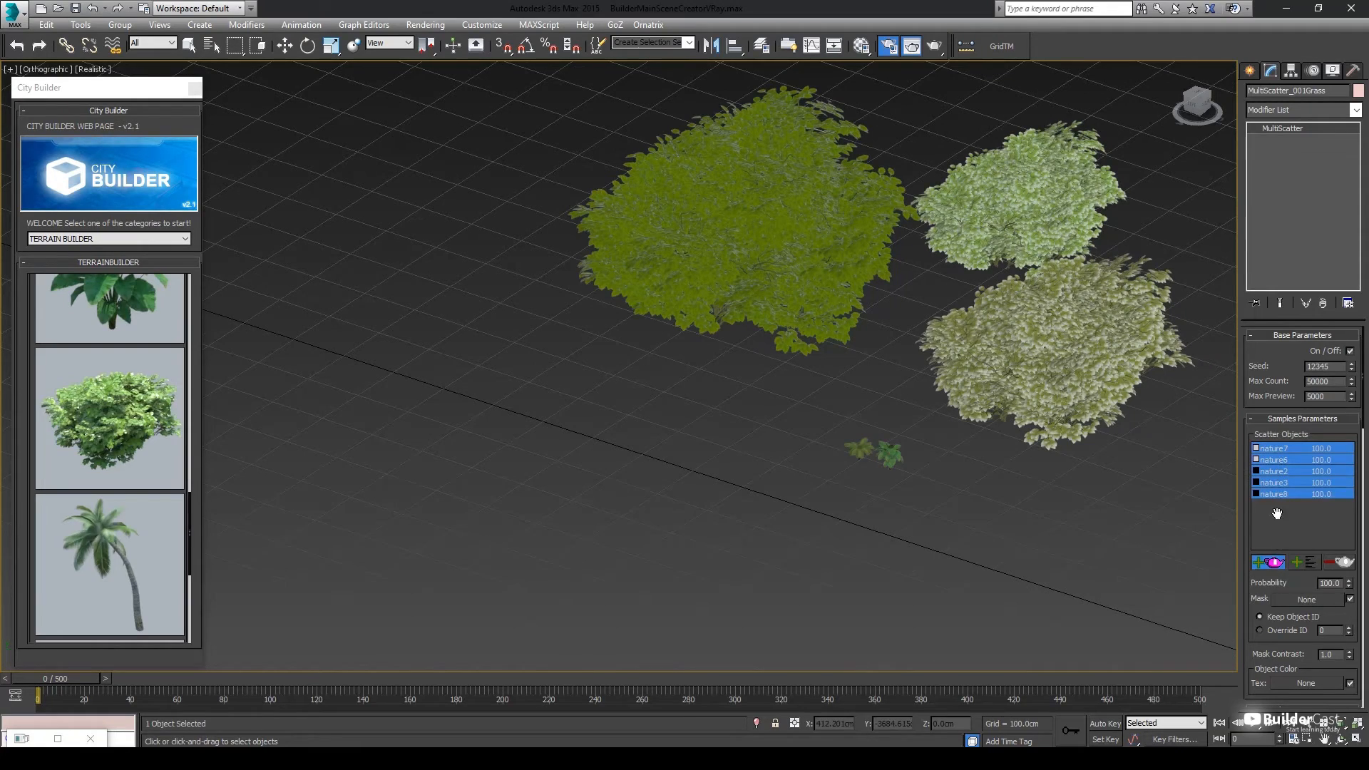
- Spread the MultiScatter parameters over several columns and bring the terrain into close view
left_click_drag(1239, 432, 856, 423)
left_click(411, 506)
middle_click_drag(410, 506, 761, 392)
scroll(633, 447, "down", 2)
left_click_drag(761, 391, 679, 458)
middle_click_drag(603, 342, 608, 382)
scroll(608, 382, "up", 3)
- Assign the terrain as the scatter's distribution surface and inspect the distribution on it
left_click(1041, 120)
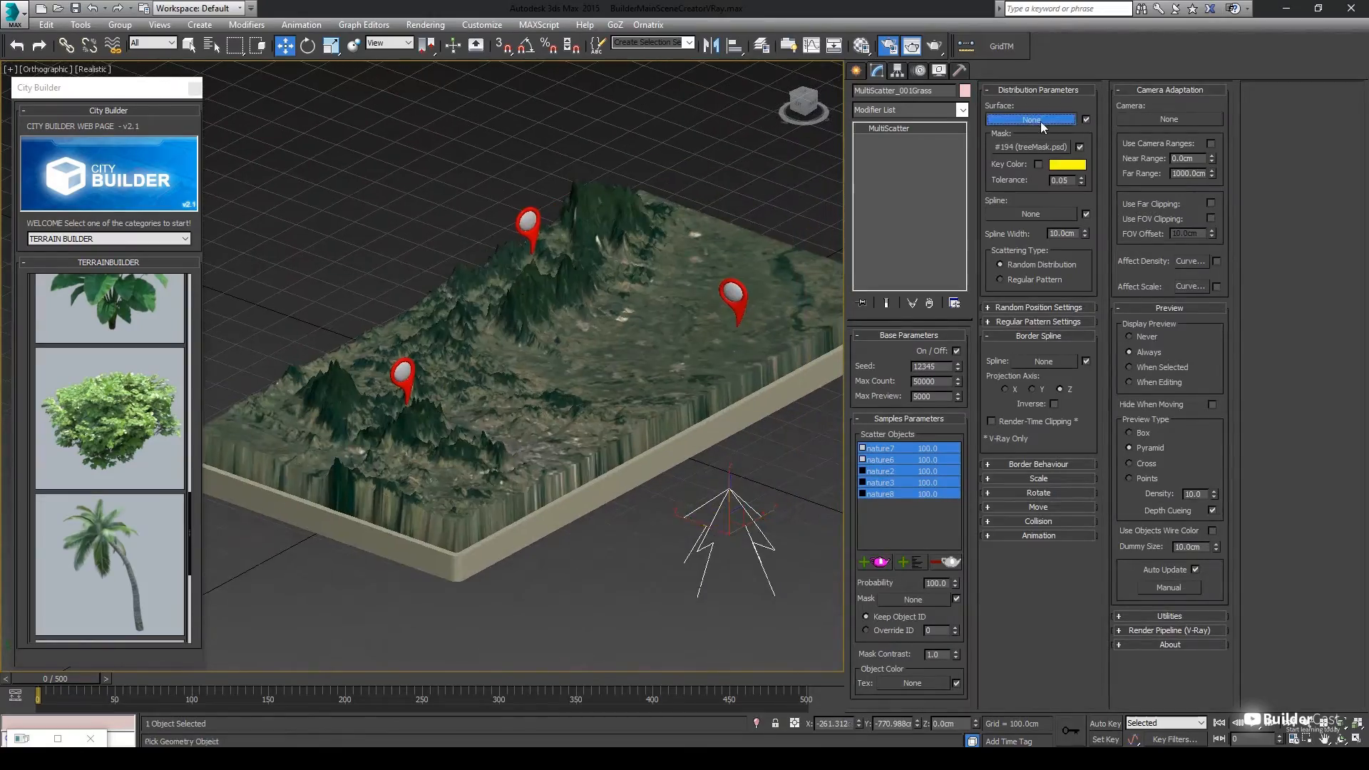
left_click(667, 297)
middle_click_drag(667, 297, 570, 385, "alt")
scroll(571, 385, "up", 8)
scroll(557, 396, "down", 10)
scroll(564, 430, "up", 2)
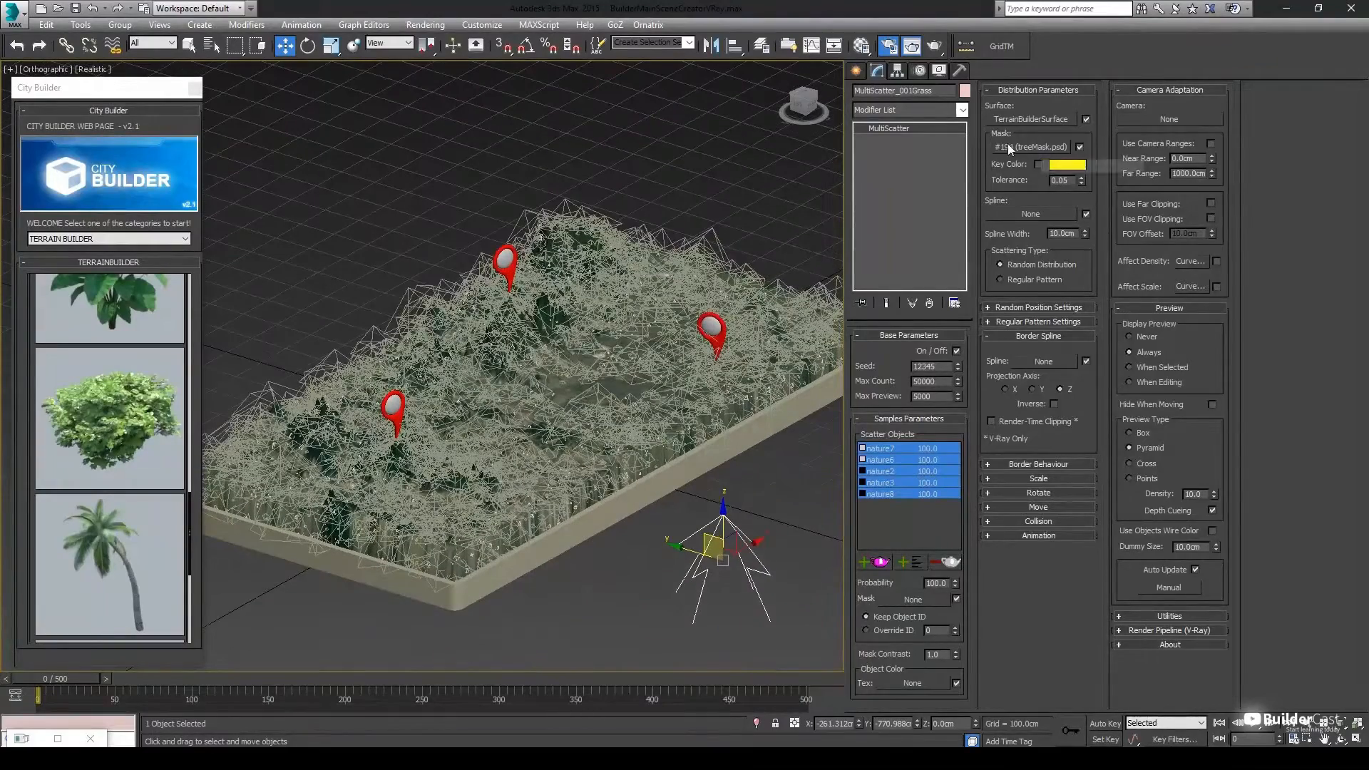
- Replace the treeMask.psd distribution mask with the NatureMap image from the TerrainTextures folder
left_click(1043, 146)
double_click(631, 225)
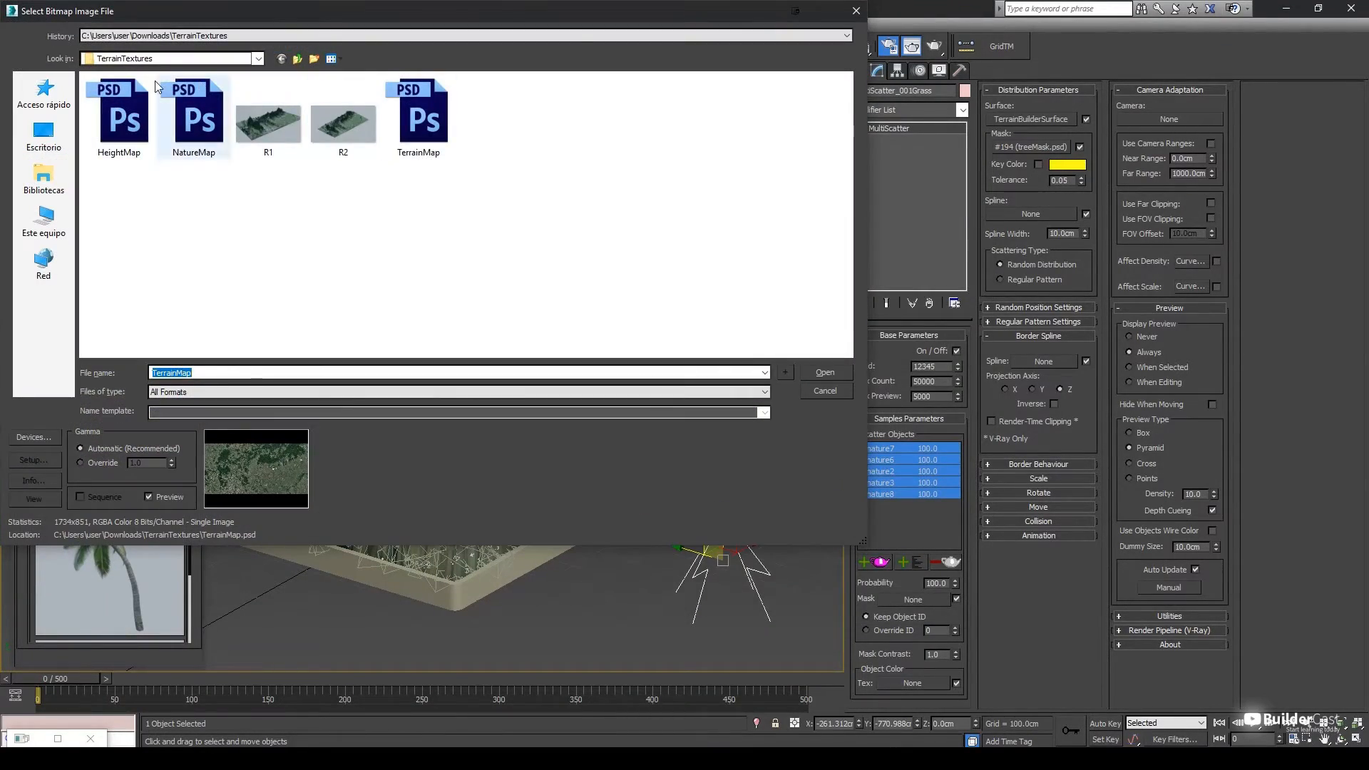
left_click(183, 140)
left_click(393, 394)
middle_click_drag(584, 230, 500, 370, "alt")
scroll(468, 428, "up", 3)
scroll(500, 371, "down", 2)
- Switch to Photoshop and open NatureMap from the TerrainTextures folder
left_click(40, 11)
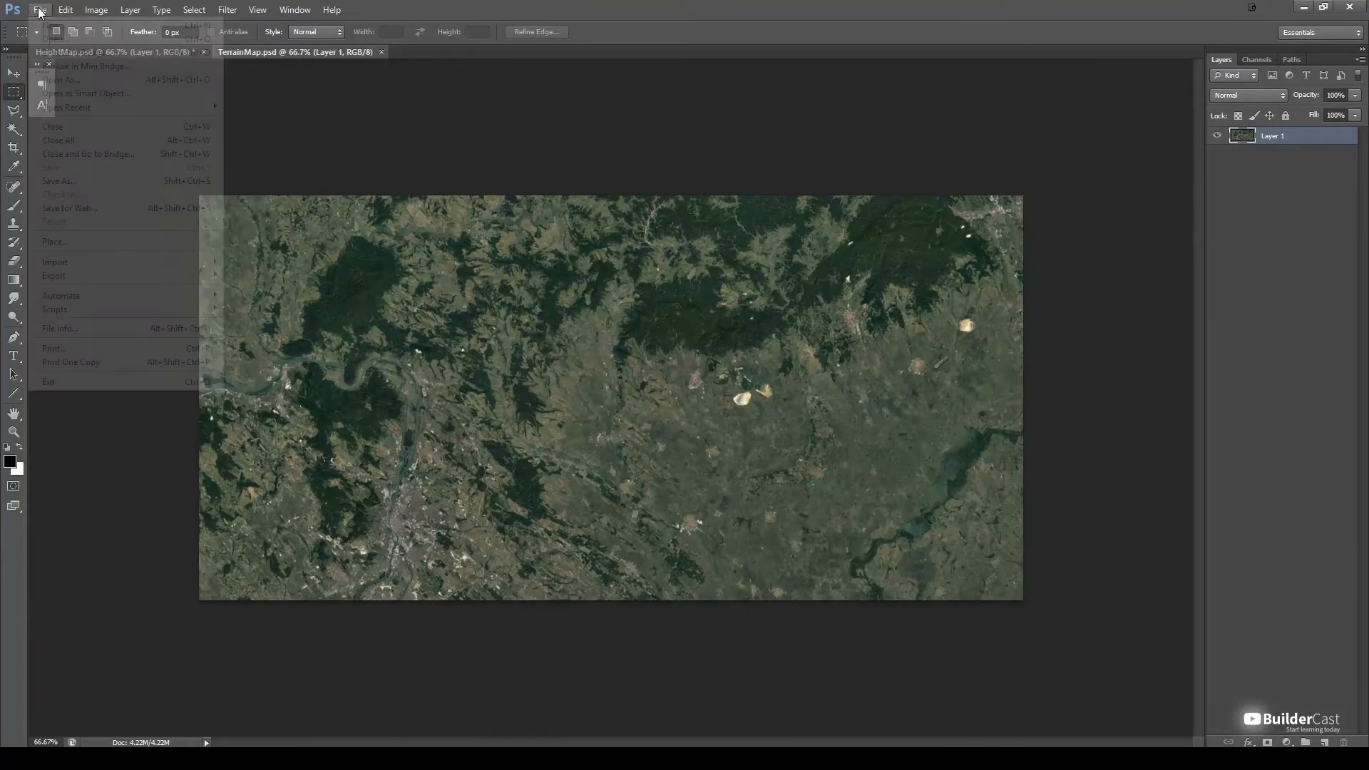
left_click(55, 39)
double_click(525, 197)
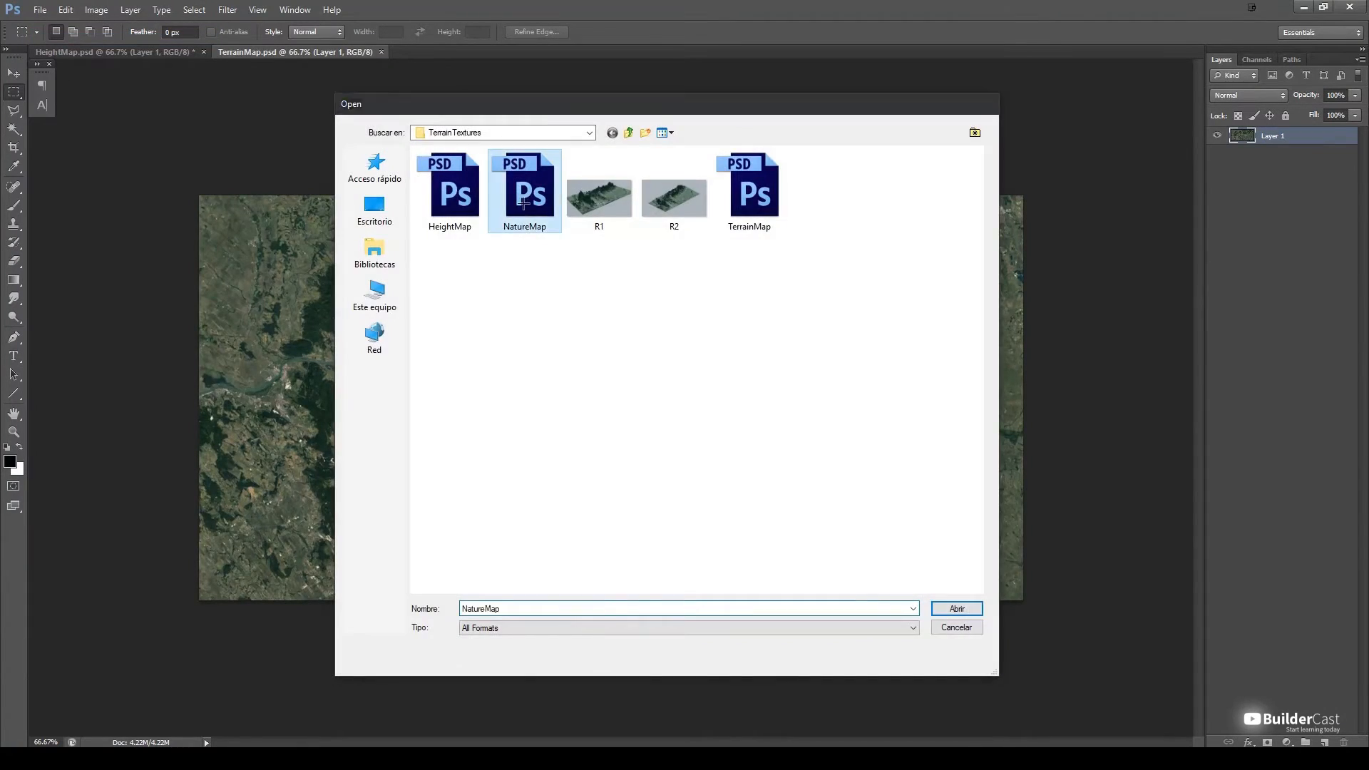
- Invert the NatureMap image so the peaks are dark and the lowlands light
left_click(97, 10)
mouse_move(142, 45)
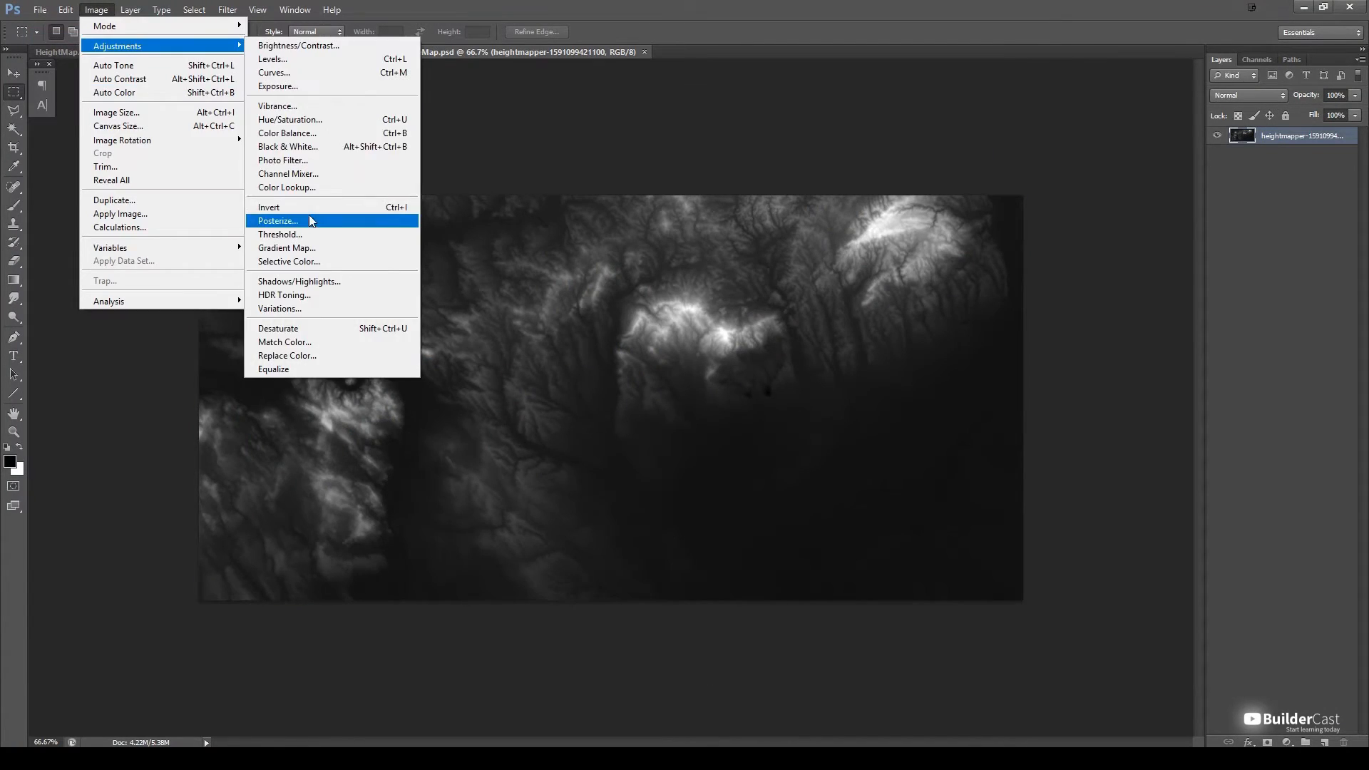
left_click(306, 222)
key("ctrl+plus")
key("ctrl+plus")
key("ctrl+minus")
key("ctrl+minus")
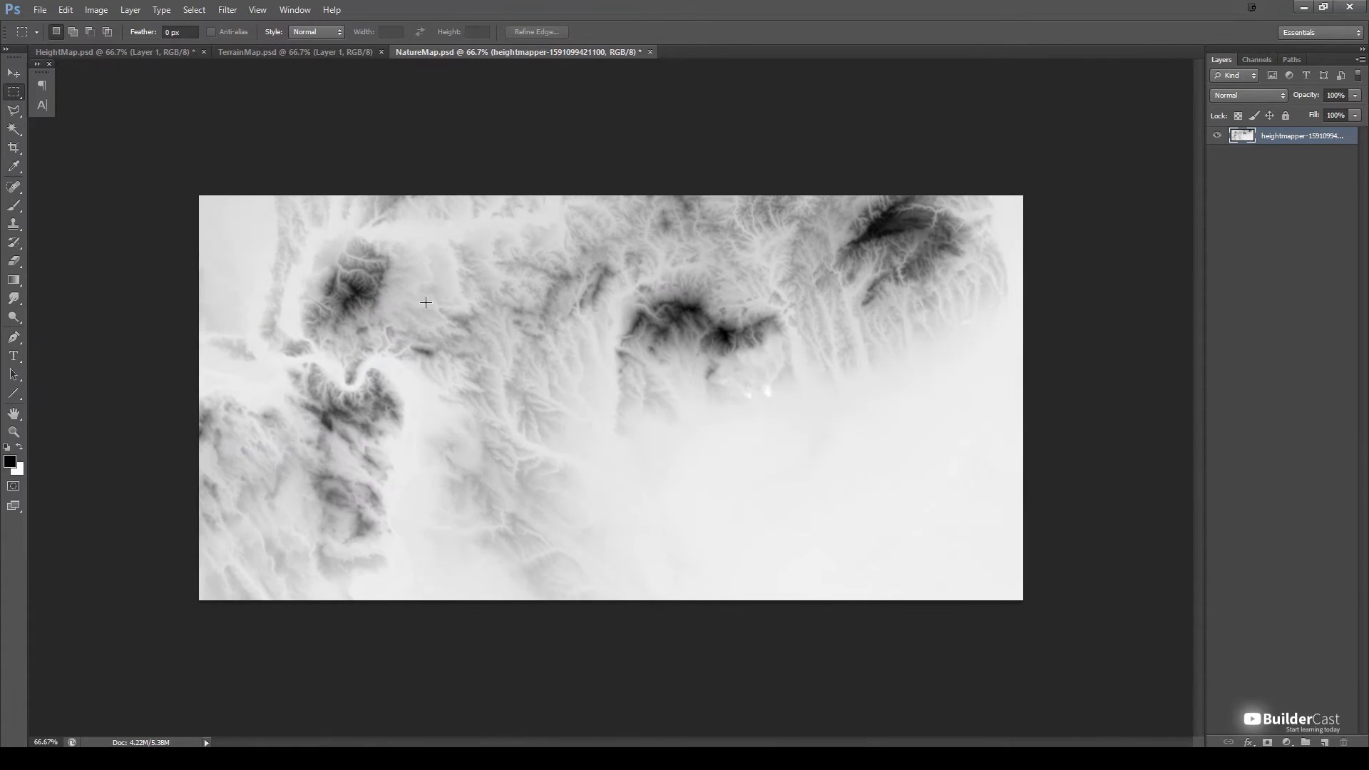
- Darken the NatureMap image with a Curves adjustment by pulling the curve's upper part down
left_click(105, 12)
mouse_move(143, 46)
left_click(271, 76)
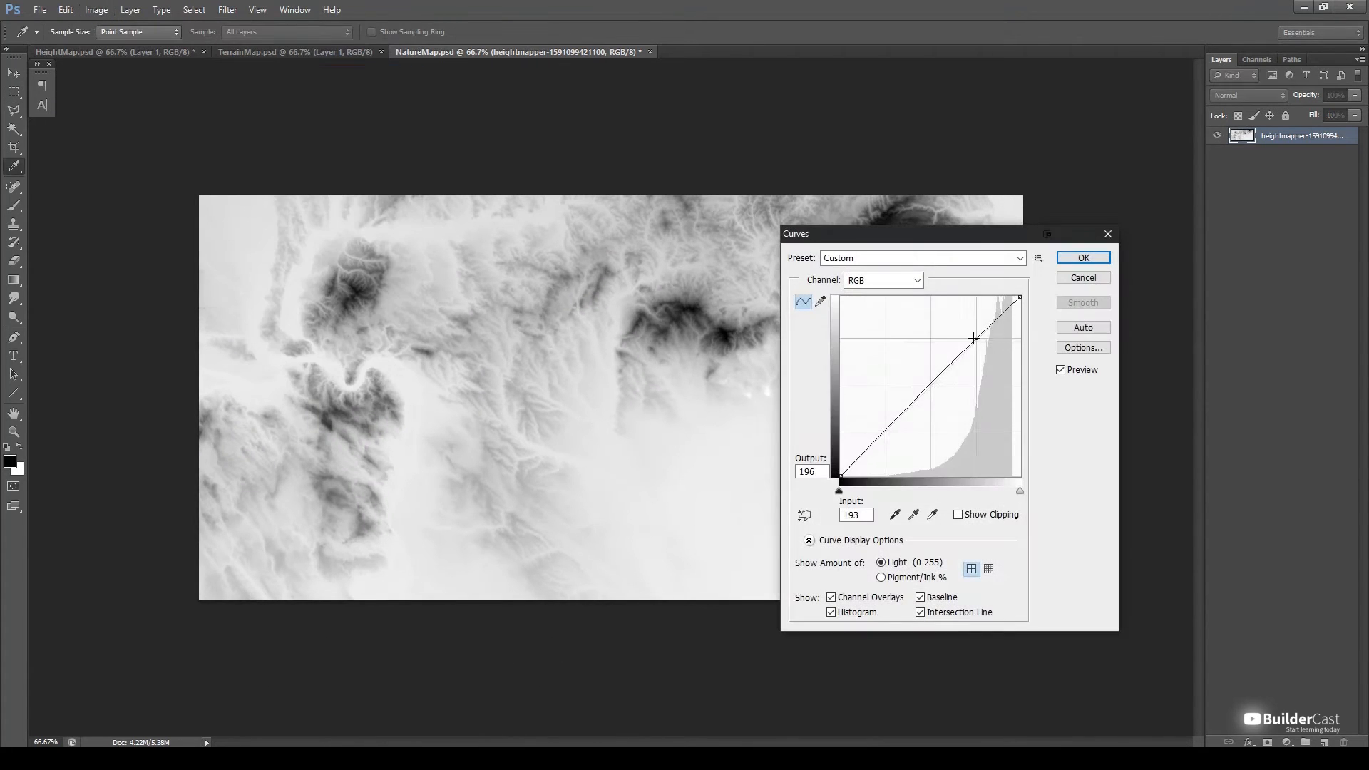
left_click_drag(960, 359, 988, 395)
left_click(1079, 258)
key("m")
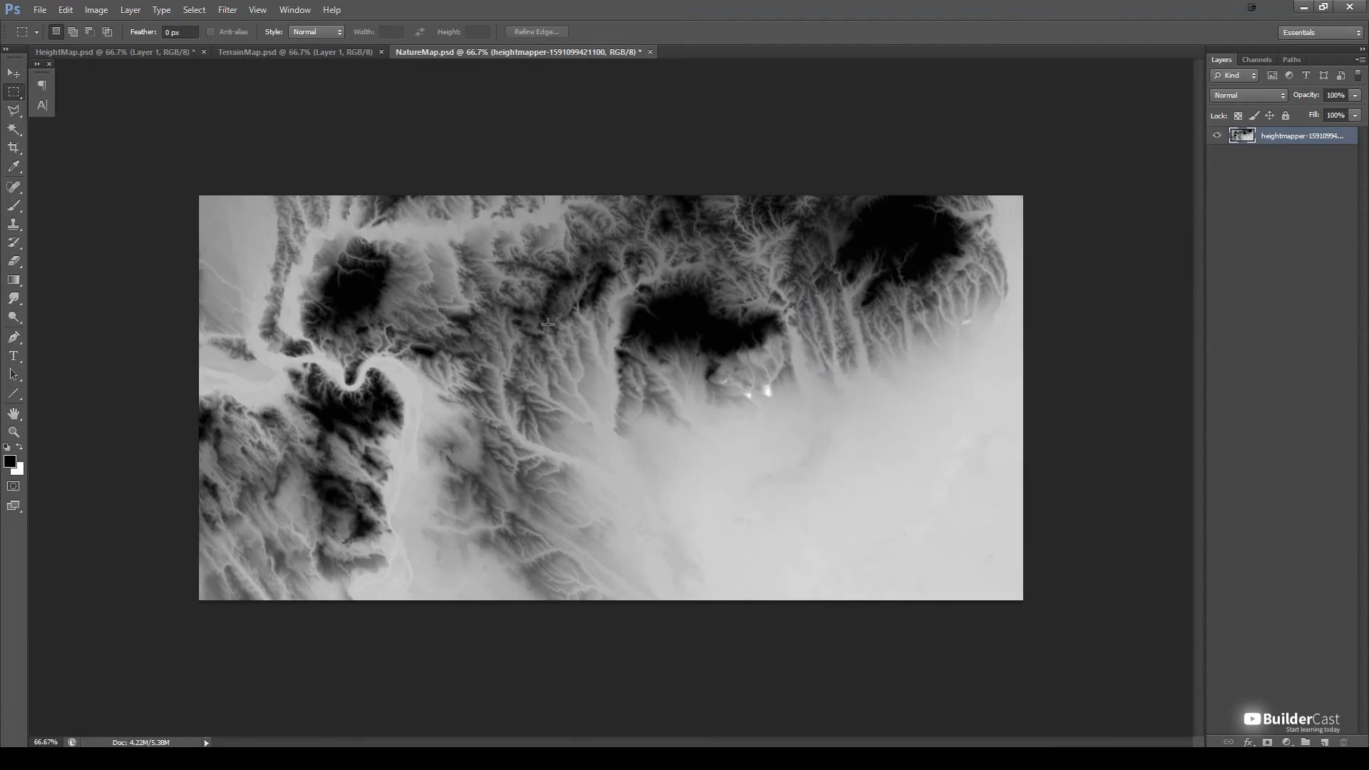
- Save the edited NatureMap and switch back to 3ds Max to check the scatter around the peaks
key("alt+Tab")
middle_click_drag(562, 424, 574, 380, "alt")
scroll(532, 373, "up", 4)
scroll(608, 390, "down", 2)
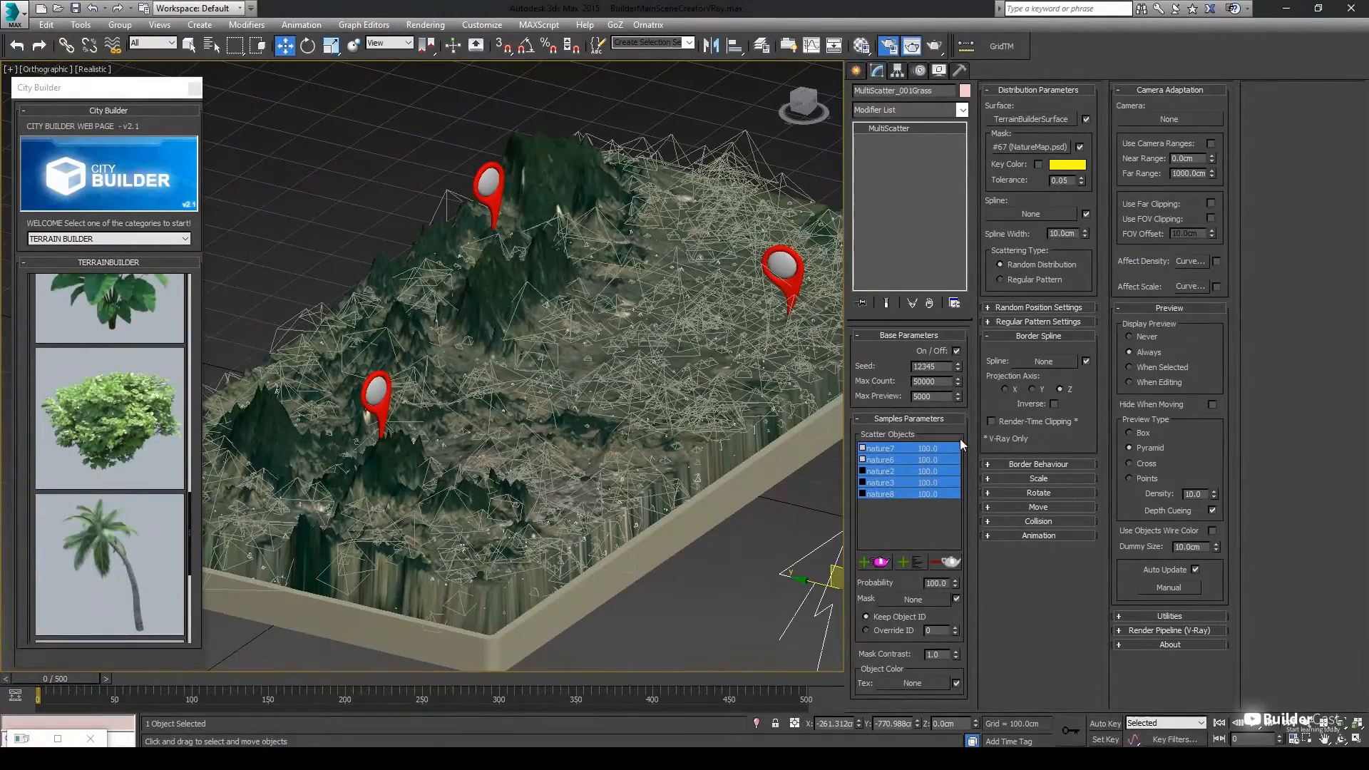
- Set the scatter's global scale range from 1.0 to 10.0 and show its Border Behaviour settings
left_click(1051, 479)
type("10")
key("Return")
middle_click_drag(531, 324, 554, 351, "alt")
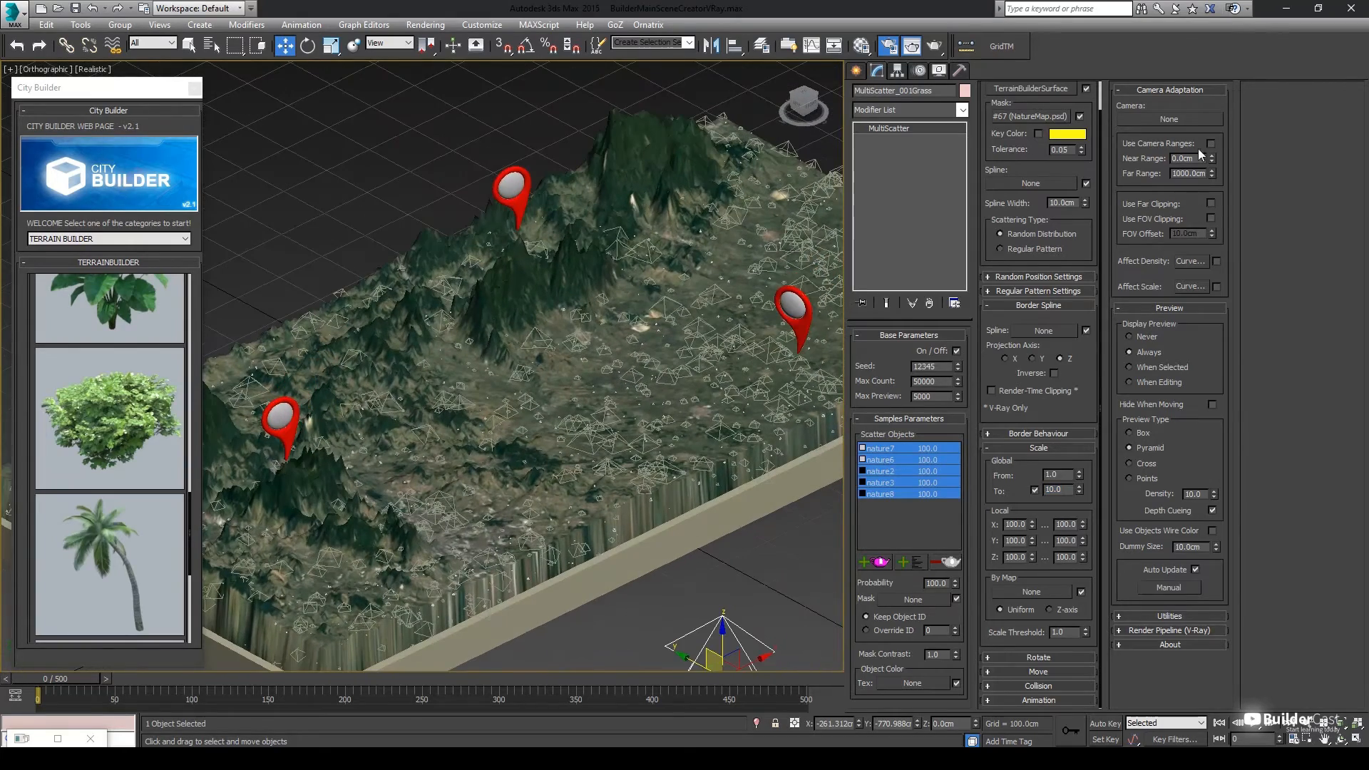
left_click(1047, 433)
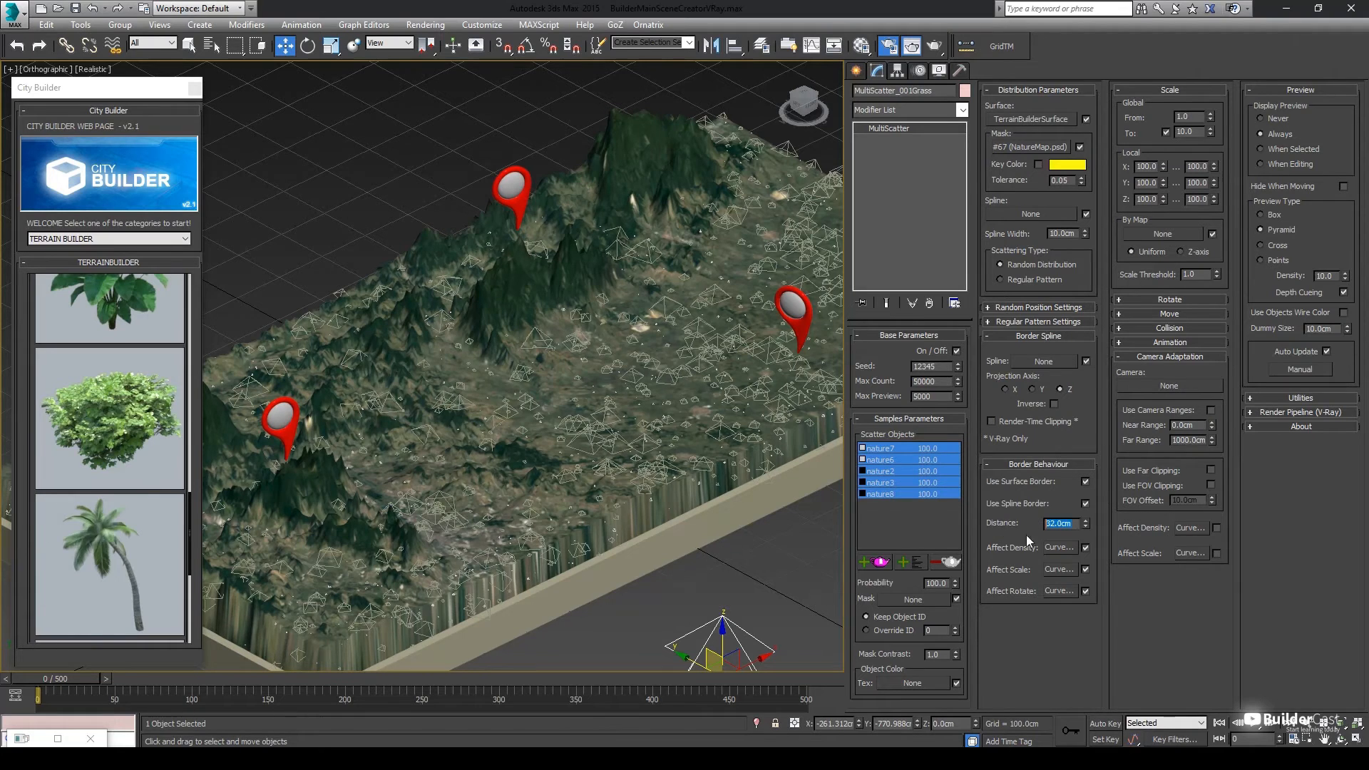
- Switch to Photoshop, fill a thin black frame along NatureMap's edges on a new layer, and save the file
key("alt+Tab")
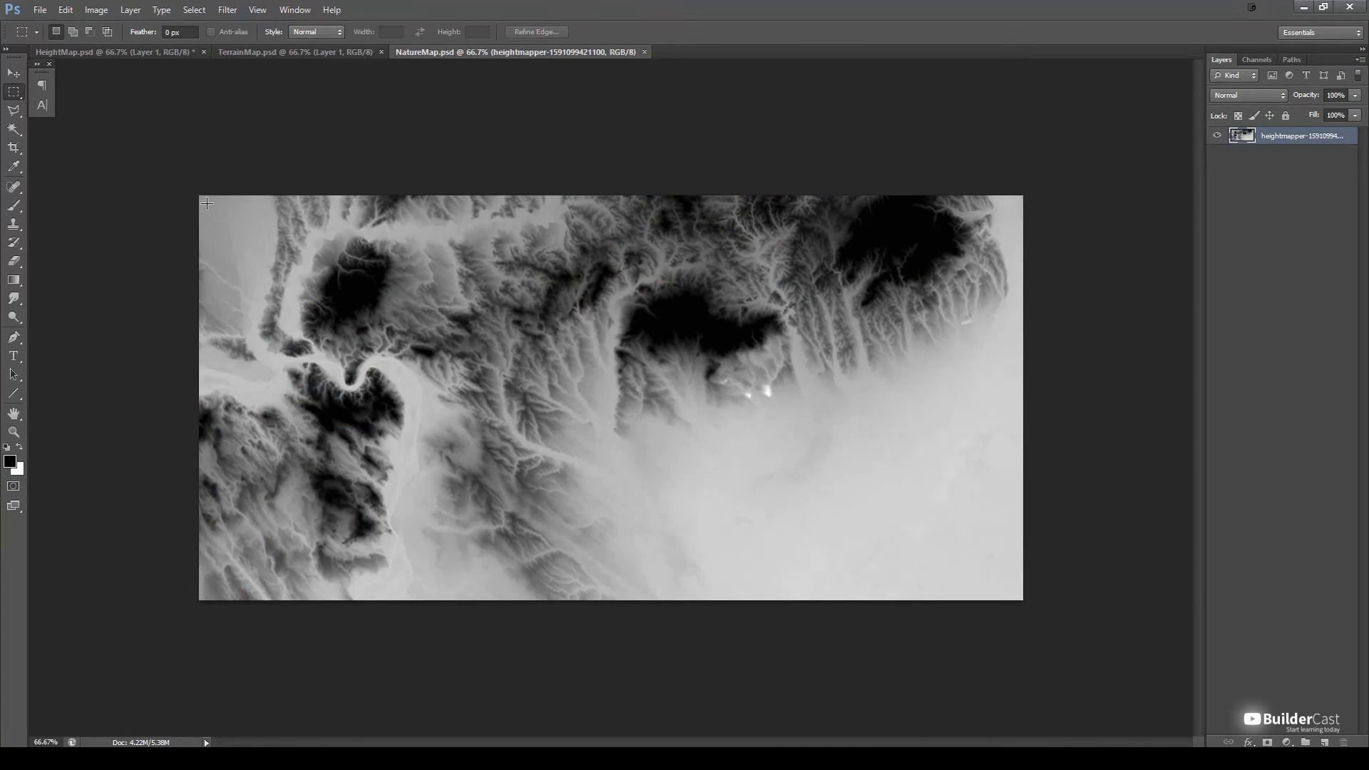
right_click(814, 423)
left_click(845, 450)
left_click(1325, 742)
key("alt+BackSpace")
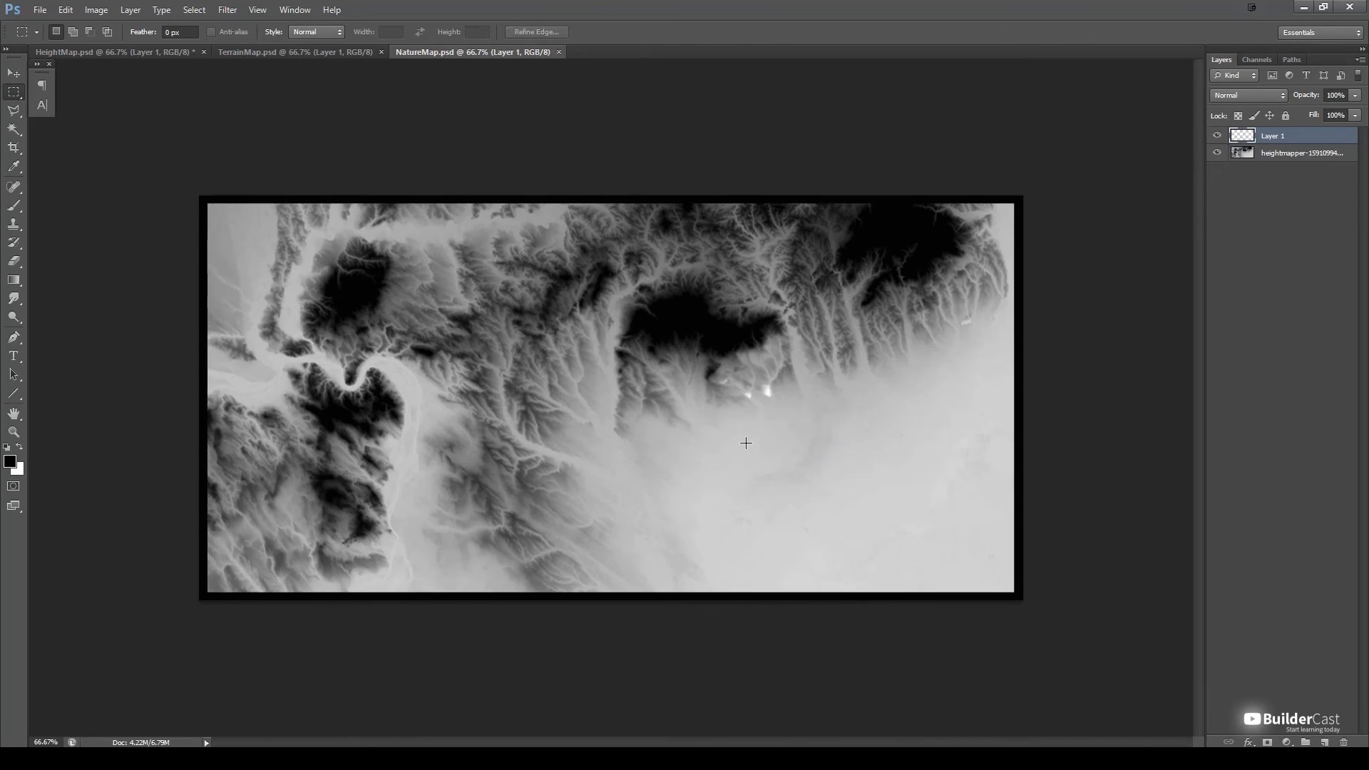
- Switch back to 3ds Max, deselect the scatter and inspect the vegetation across the terrain and along its edges
key("alt+Tab")
middle_click_drag(746, 443, 726, 401)
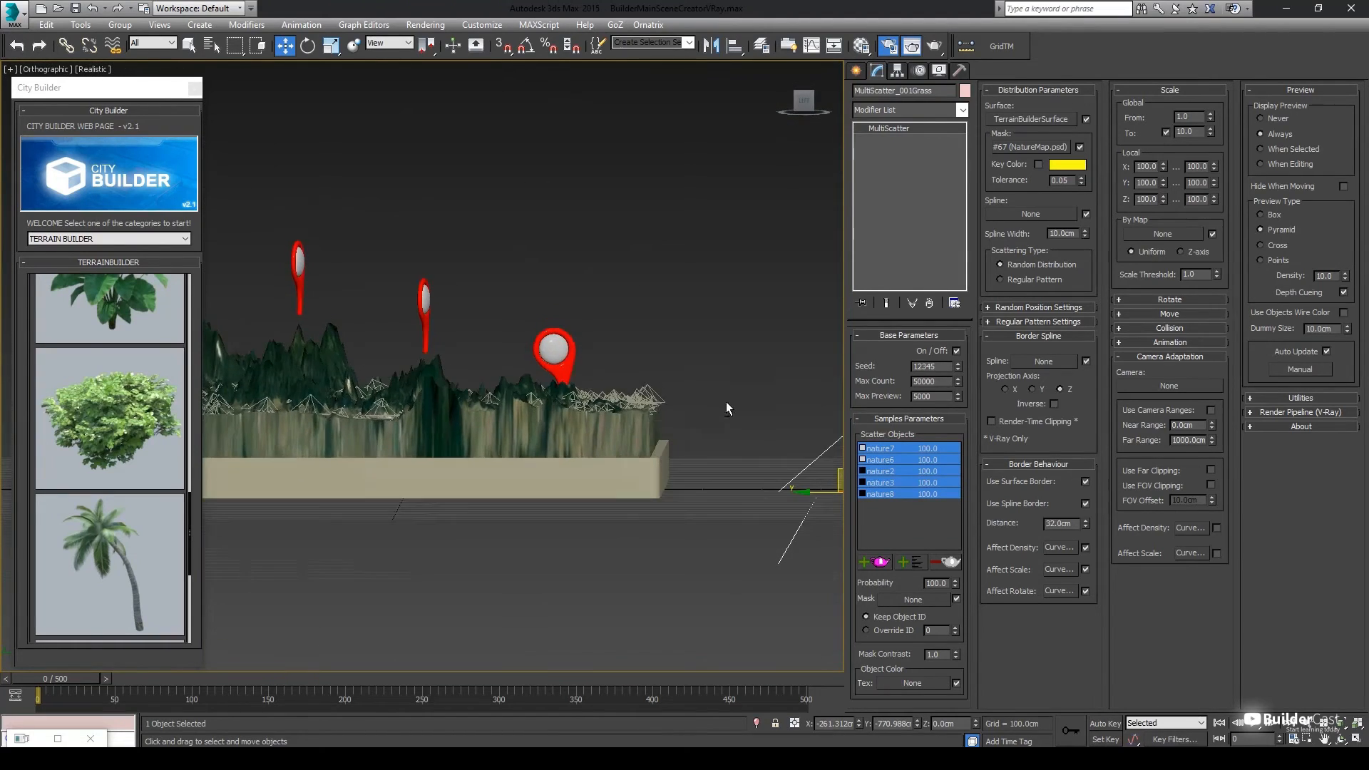
left_click_drag(663, 425, 662, 427)
key("z")
middle_click_drag(674, 362, 570, 399, "alt")
middle_click_drag(285, 413, 630, 444)
scroll(524, 421, "up", 8)
mouse_move(534, 413)
middle_mouse_down("alt")
mouse_move(520, 459)
mouse_move(529, 432)
middle_mouse_up("alt")
scroll(520, 459, "down", 4)
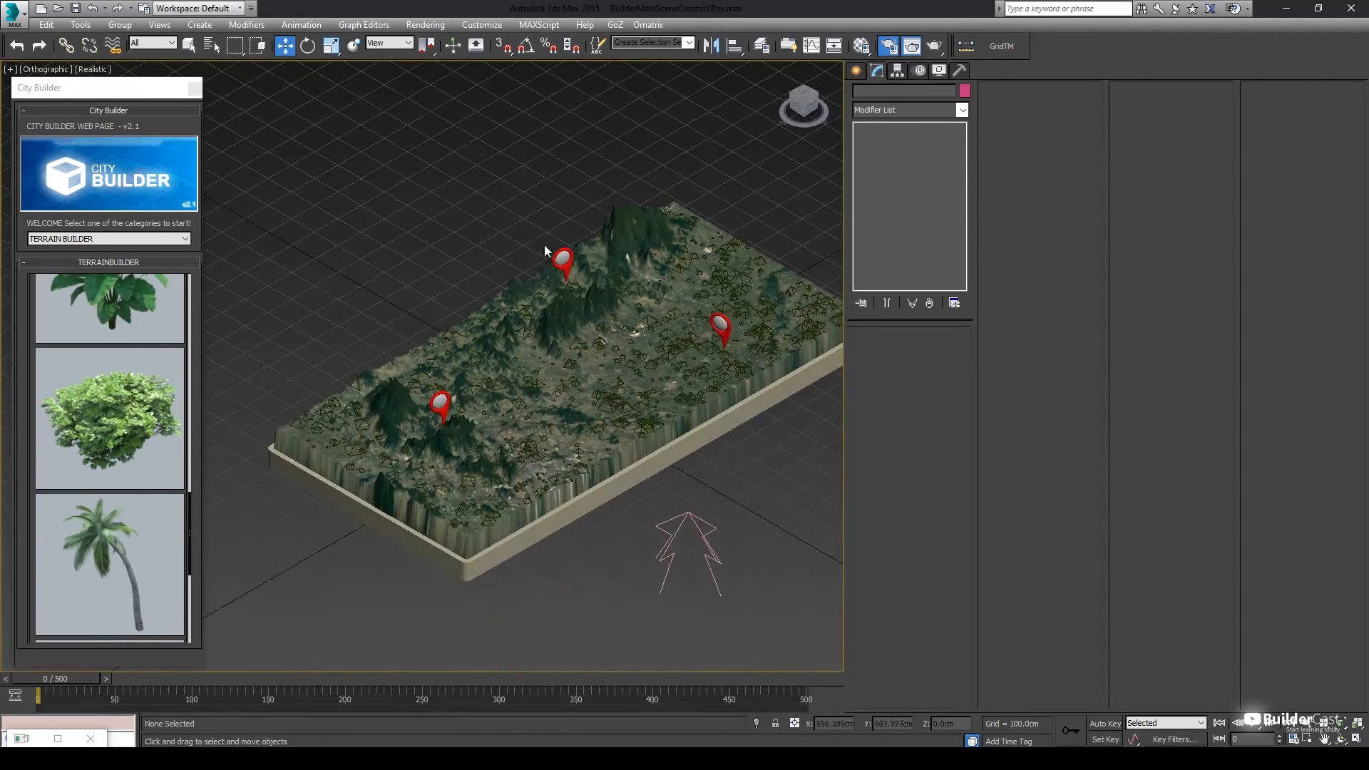
key("shift+f")
middle_click_drag(536, 247, 508, 248, "alt")
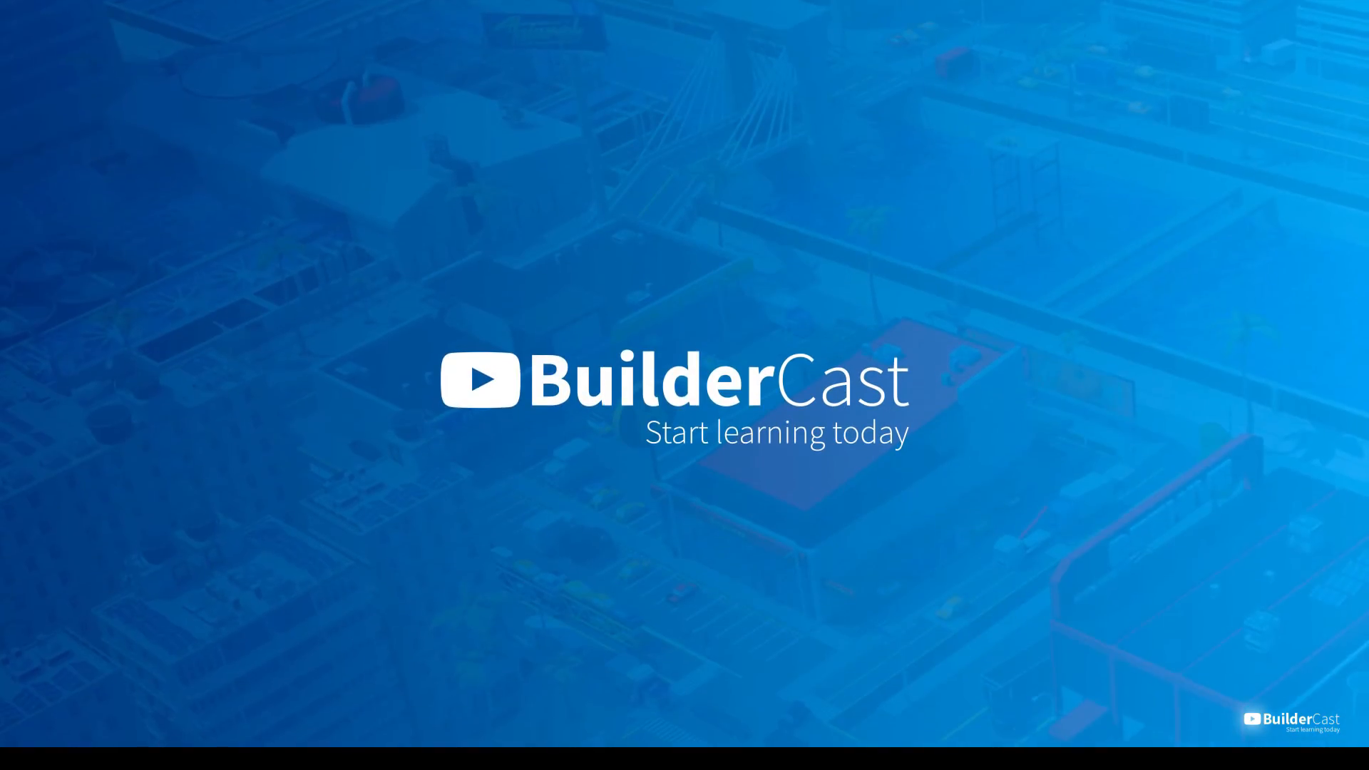